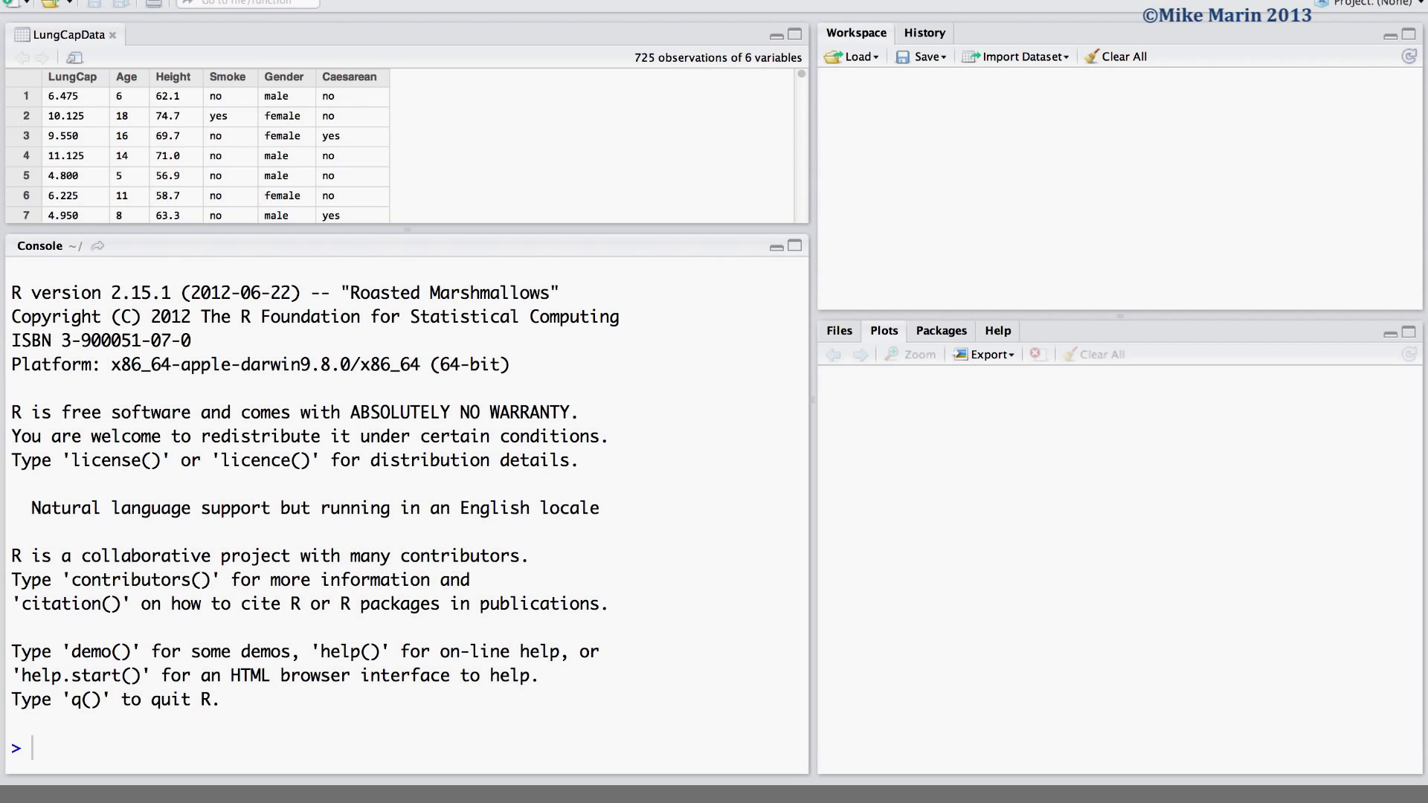
pyautogui.write('help()')
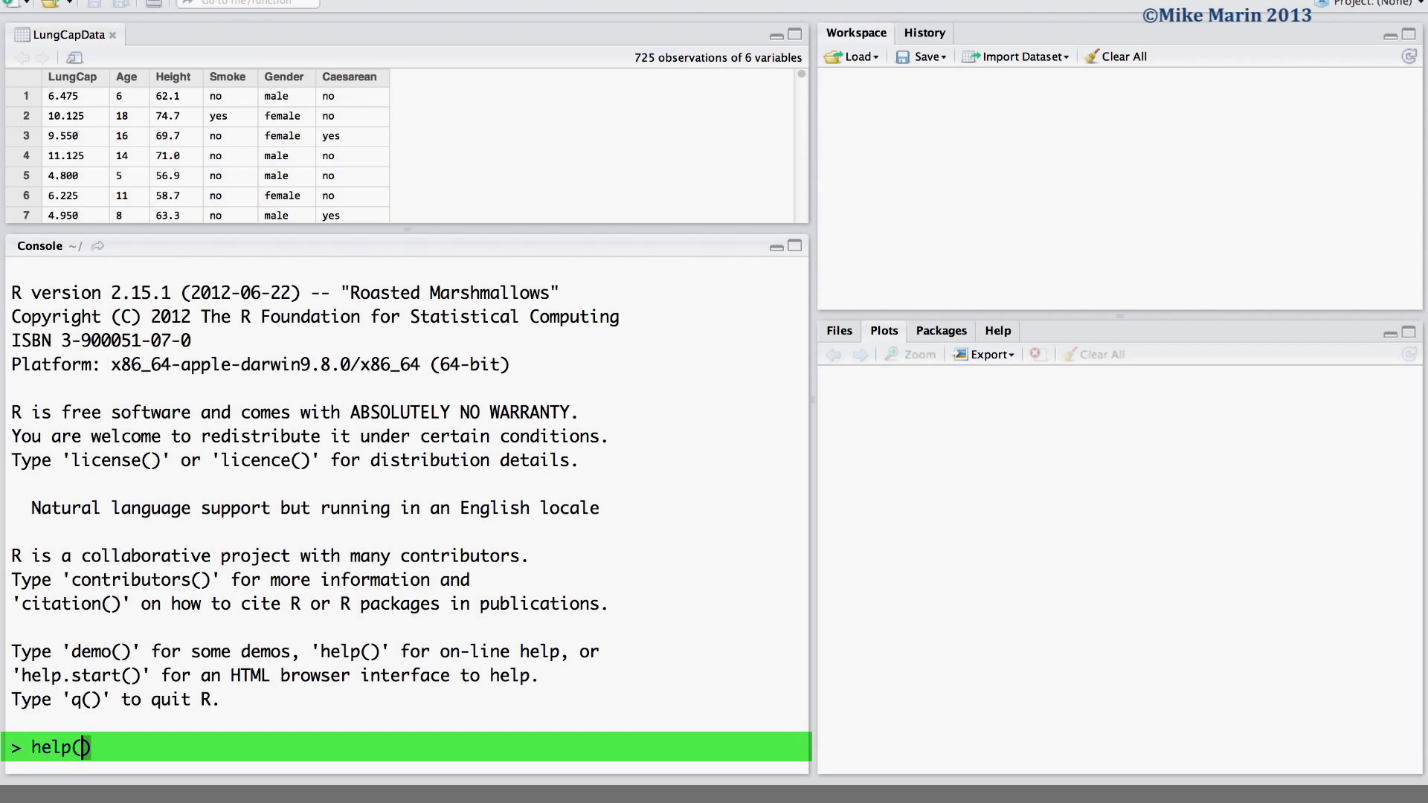
pyautogui.write('d')
pyautogui.write('binom')
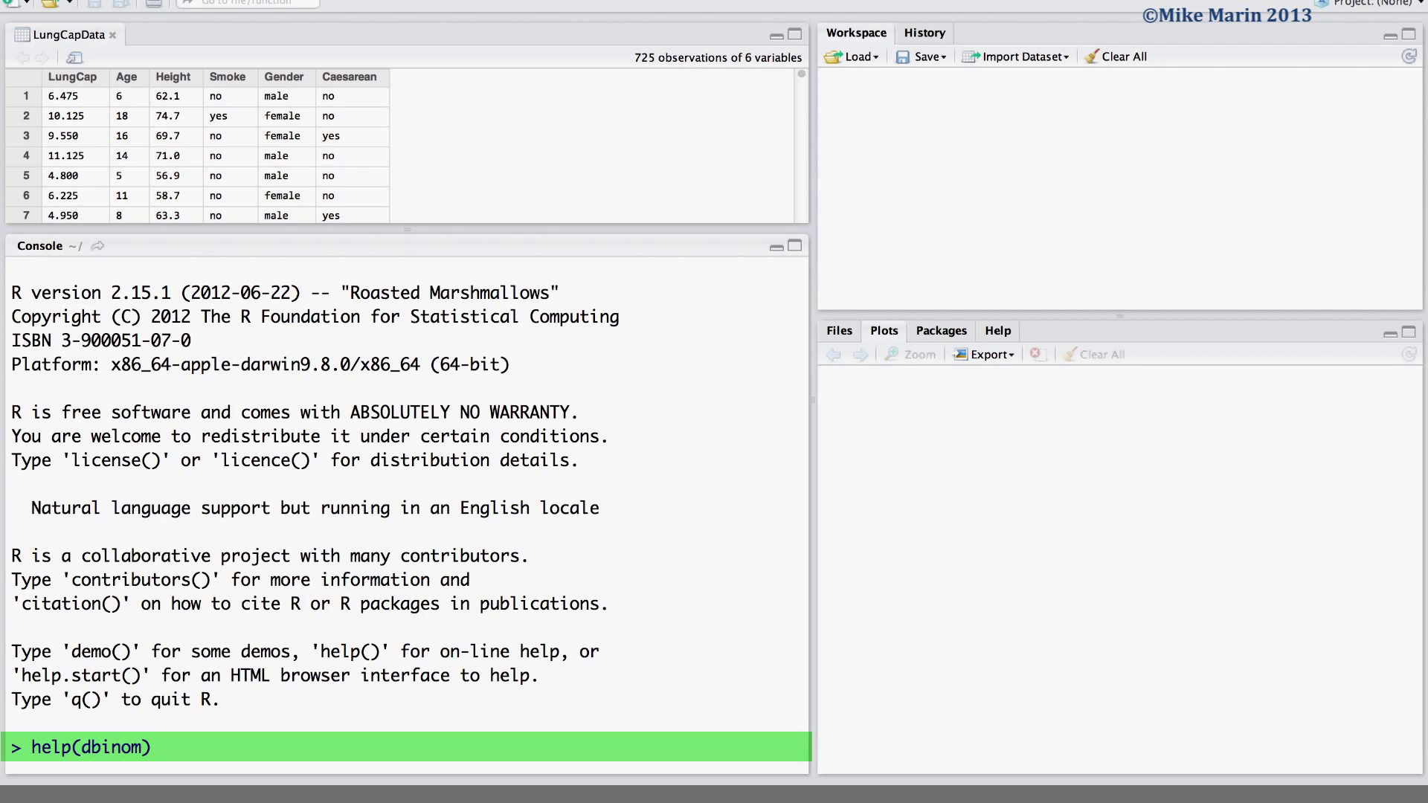
# Open the dbinom help page using help(dbinom) and then ?dbinom
pyautogui.press('Return')
pyautogui.write('?')
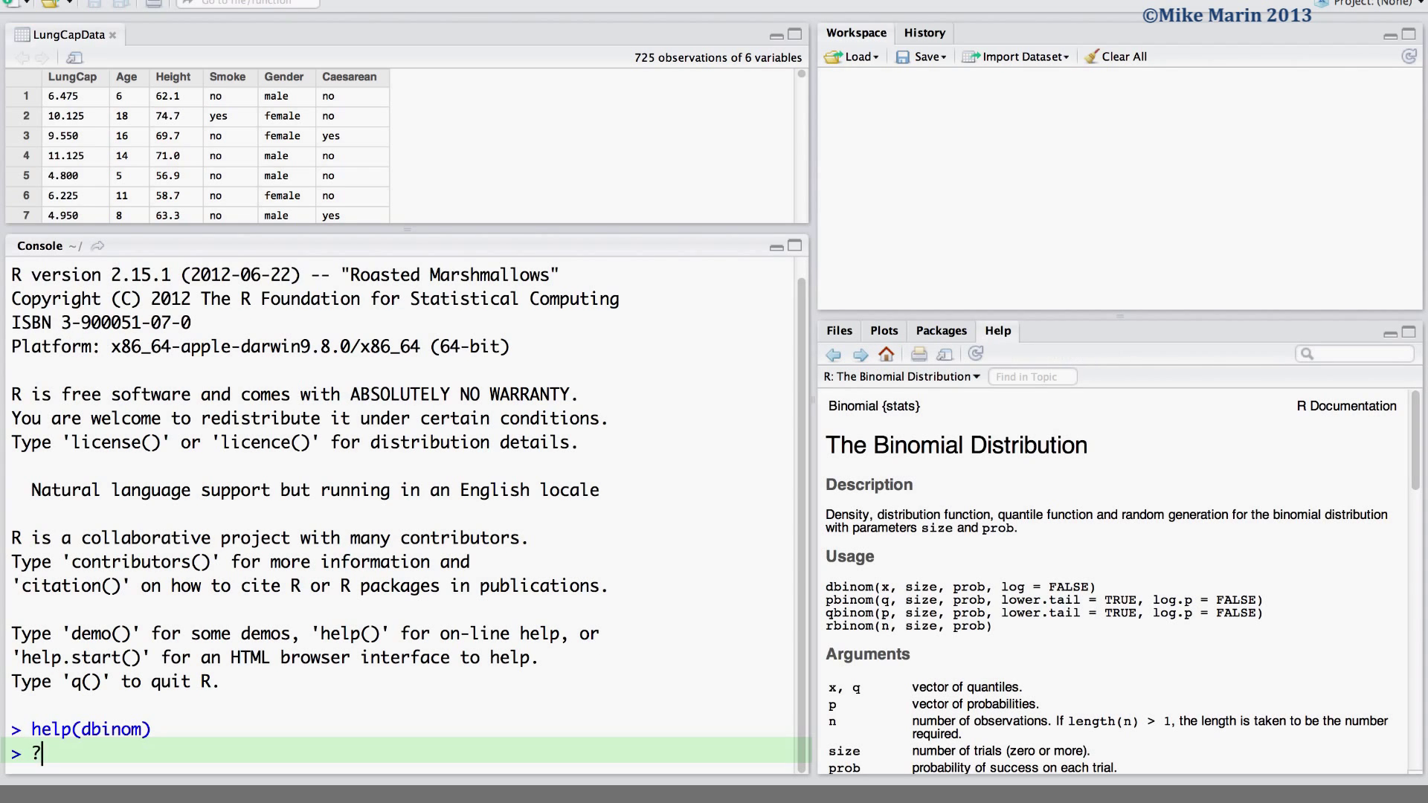
pyautogui.write('dbinom')
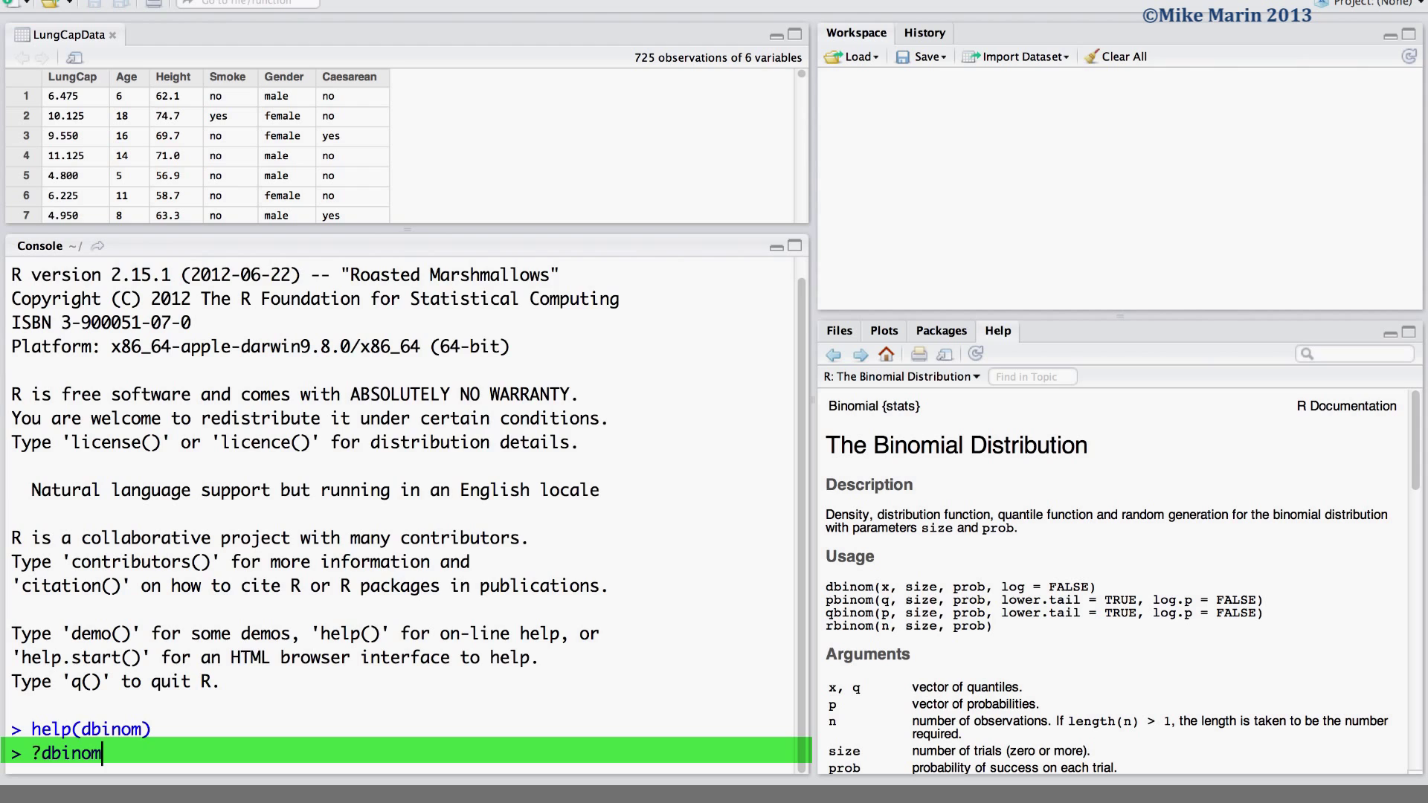
pyautogui.press('Return')
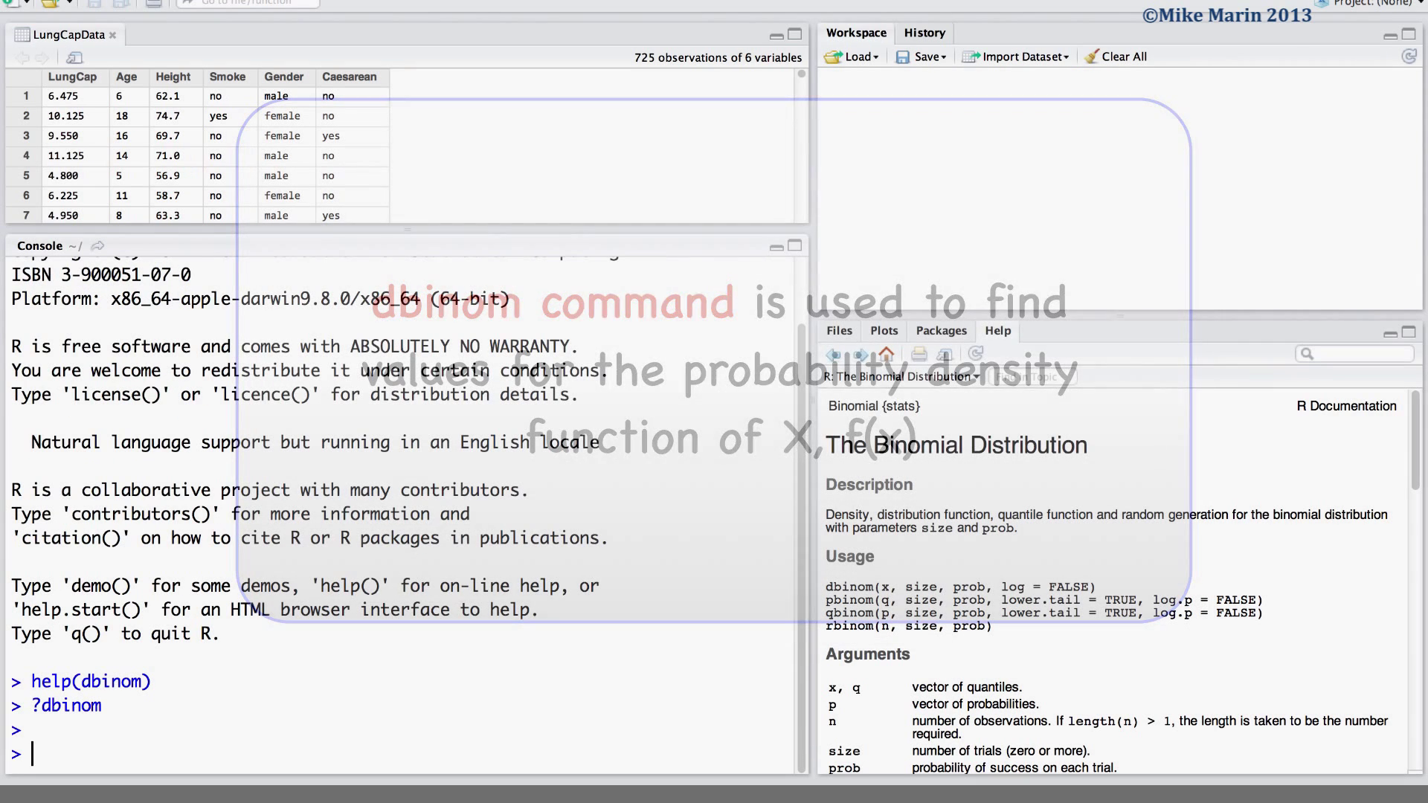
# Add a '# P(X=3)' comment and run dbinom(x=3, size=20, prob=1/6), giving 0.2378866
pyautogui.press('Return')
pyautogui.write('# P(')
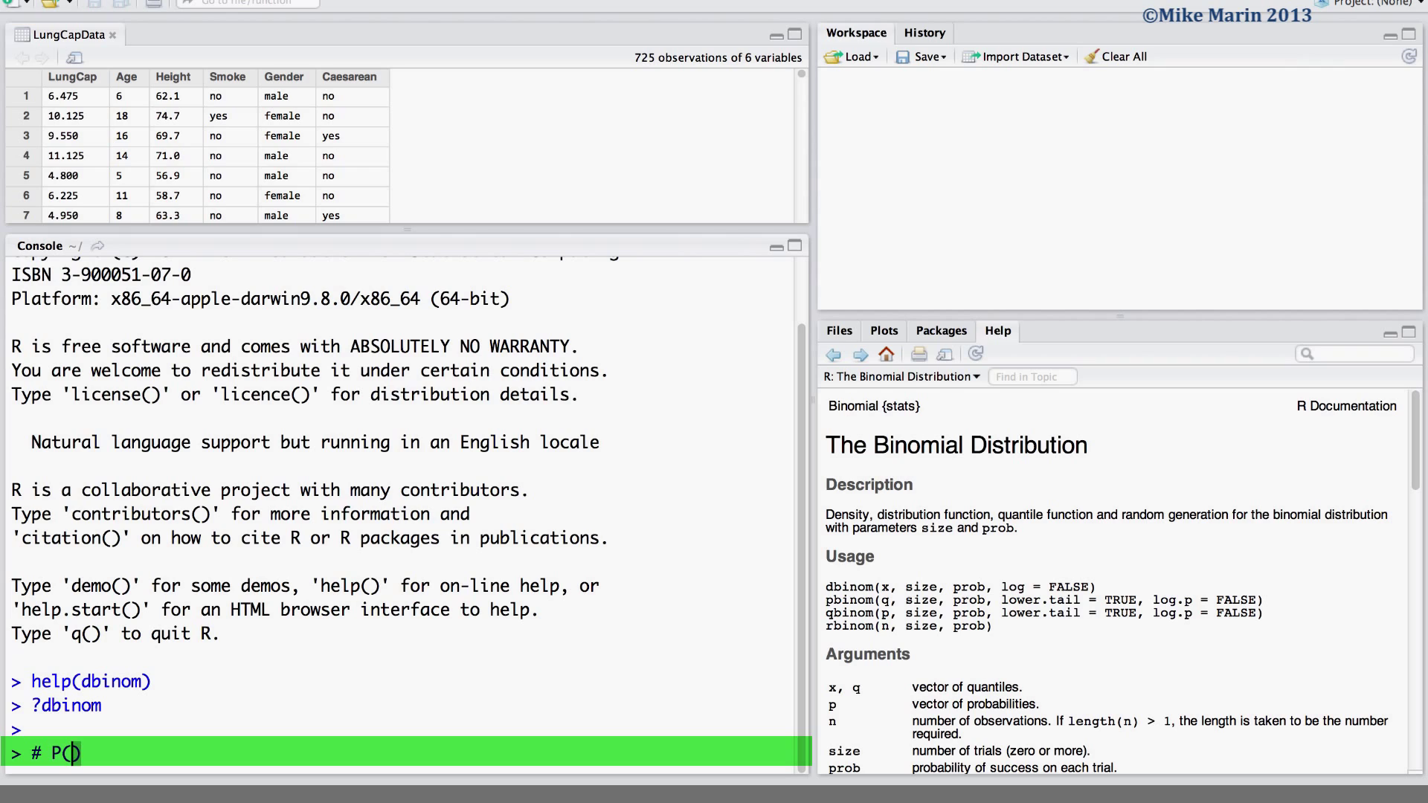
pyautogui.write('X)')
pyautogui.write('=')
pyautogui.write('3')
pyautogui.press('Return')
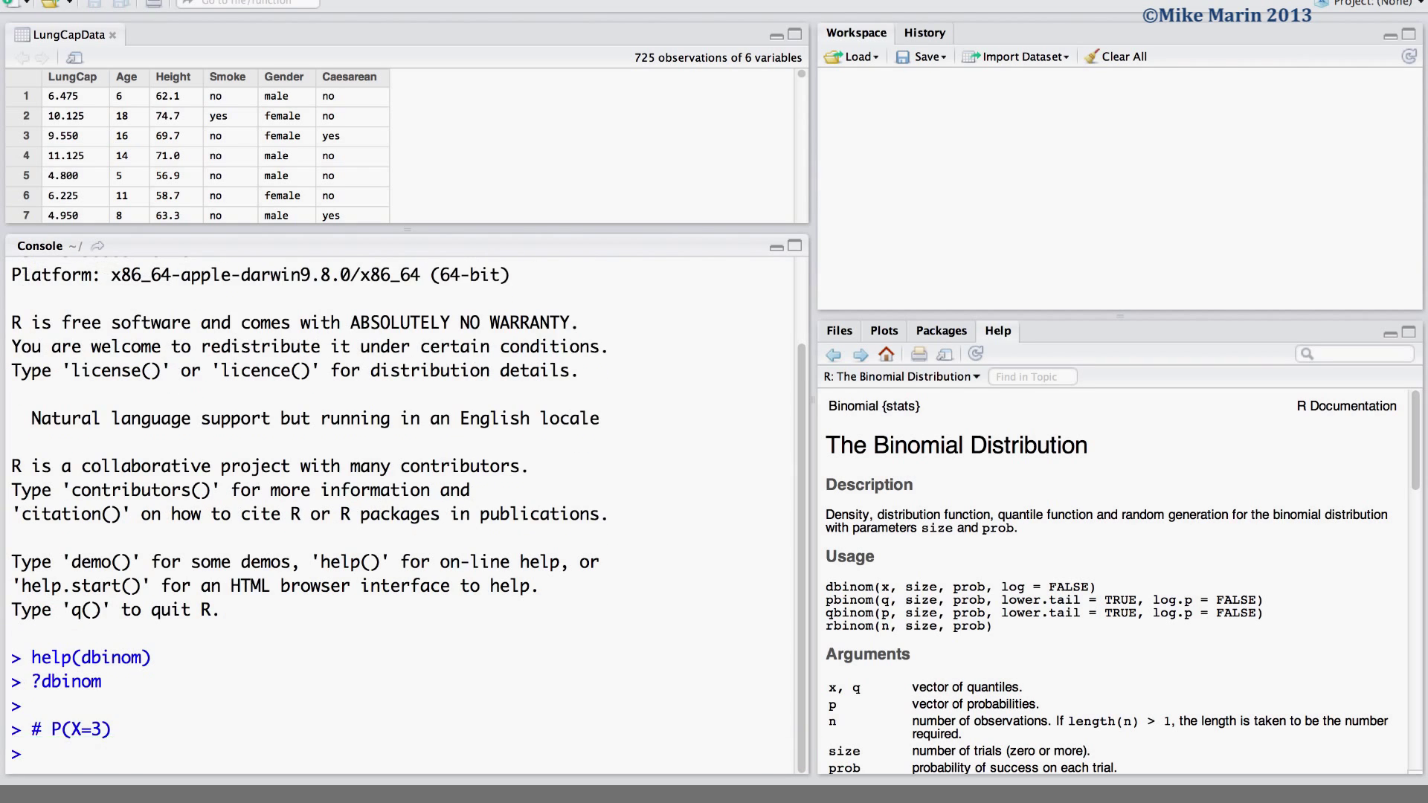
pyautogui.press('Return')
pyautogui.write('dbinom')
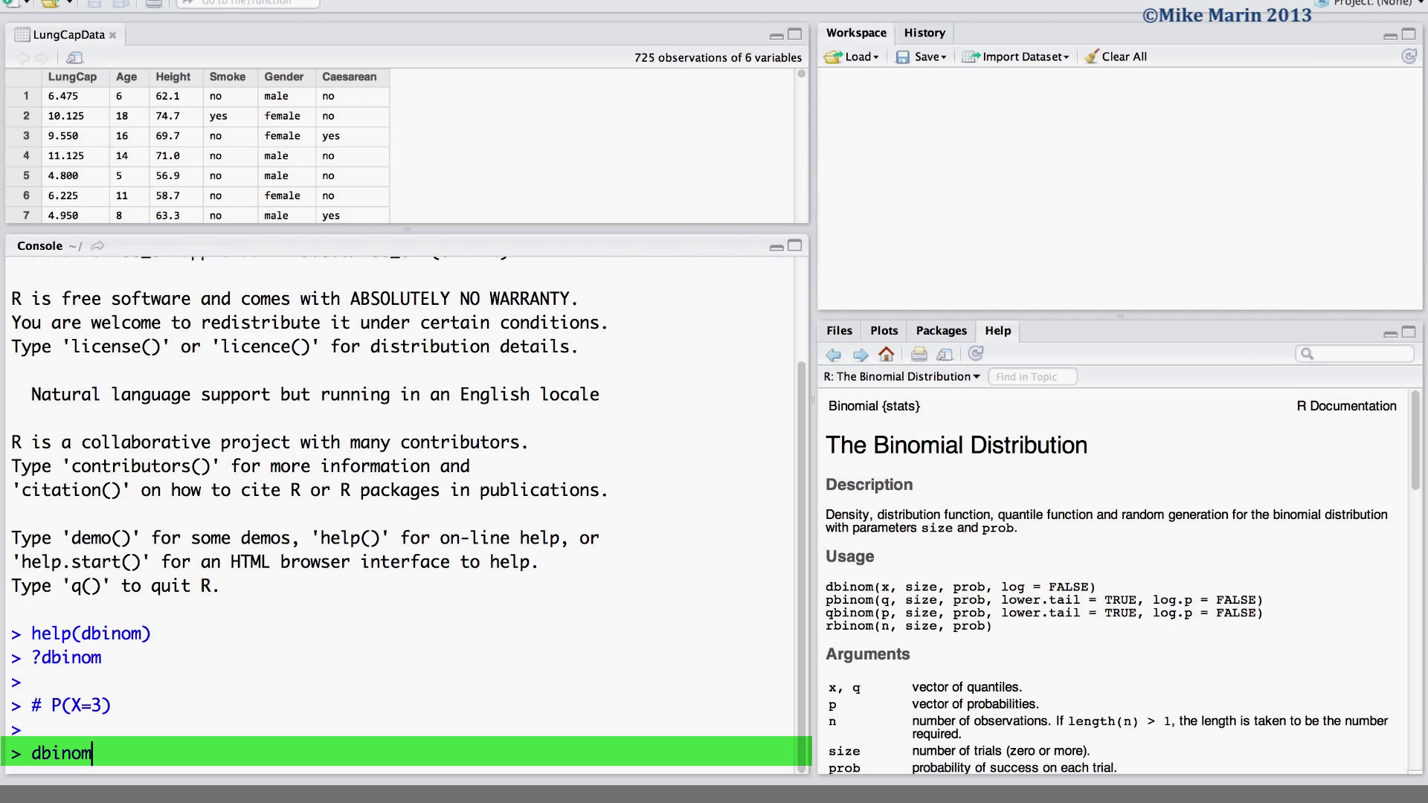
pyautogui.write('(')
pyautogui.write('x=')
pyautogui.write('3, si')
pyautogui.write('ze=20')
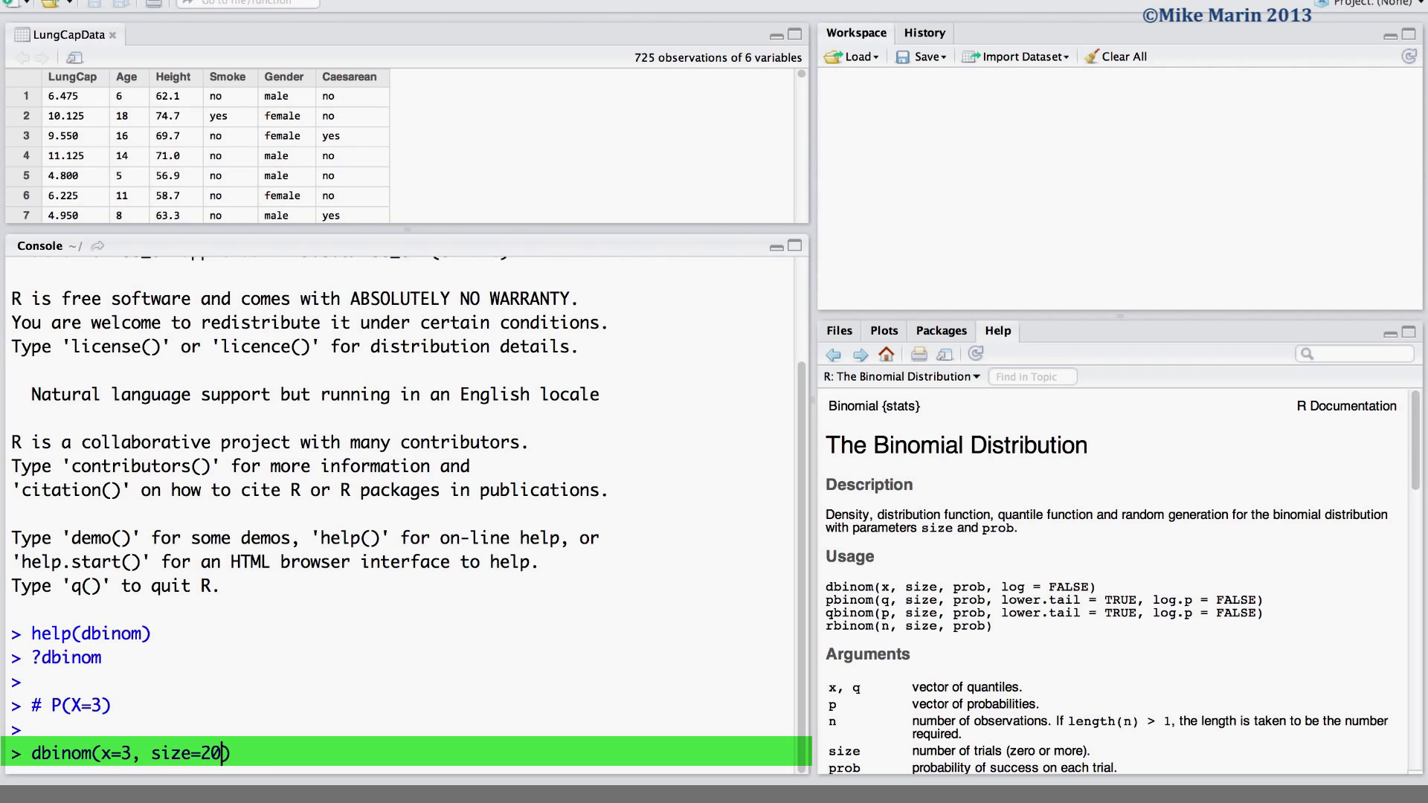
pyautogui.write(', pro')
pyautogui.write('b=1/6')
pyautogui.press('Return')
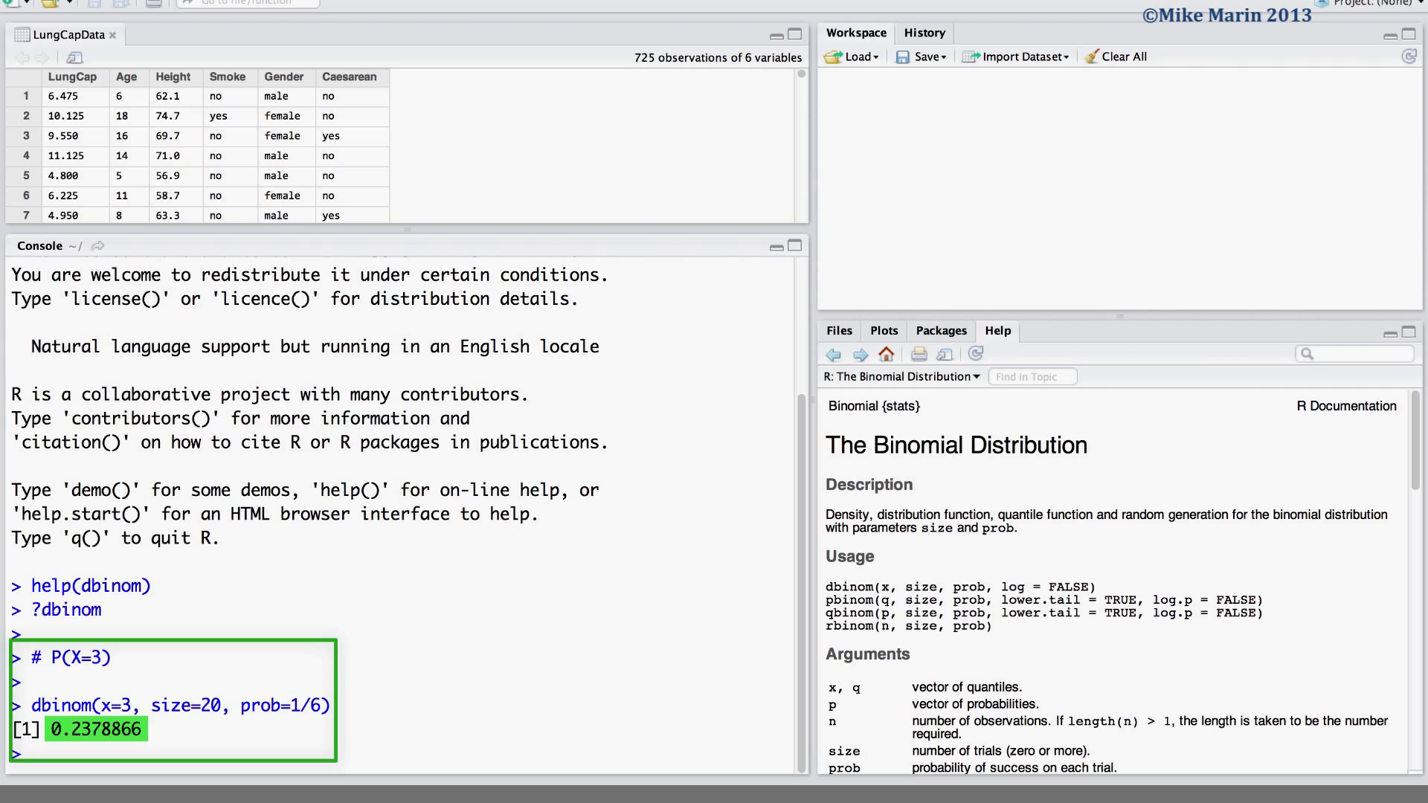
pyautogui.press('Return')
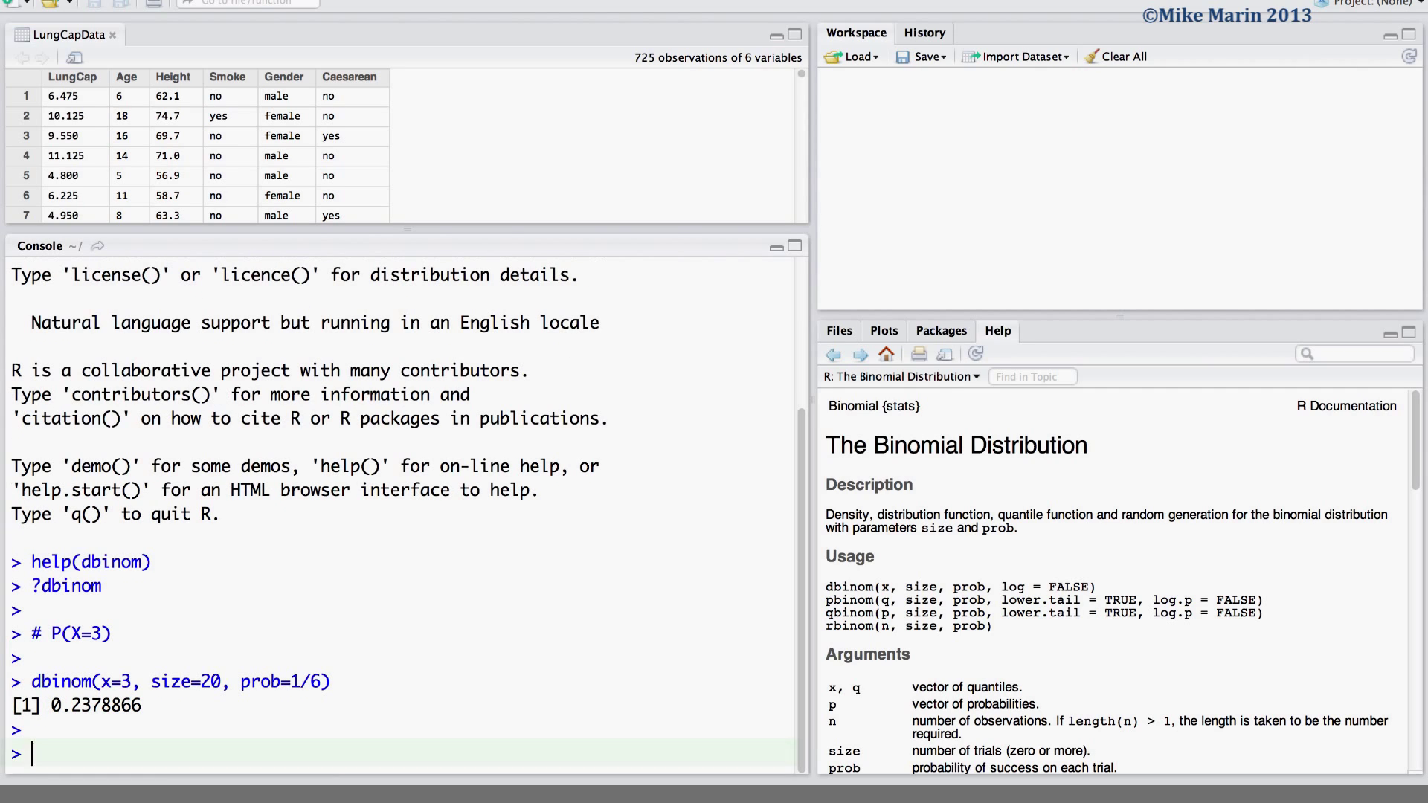
pyautogui.write('# P()')
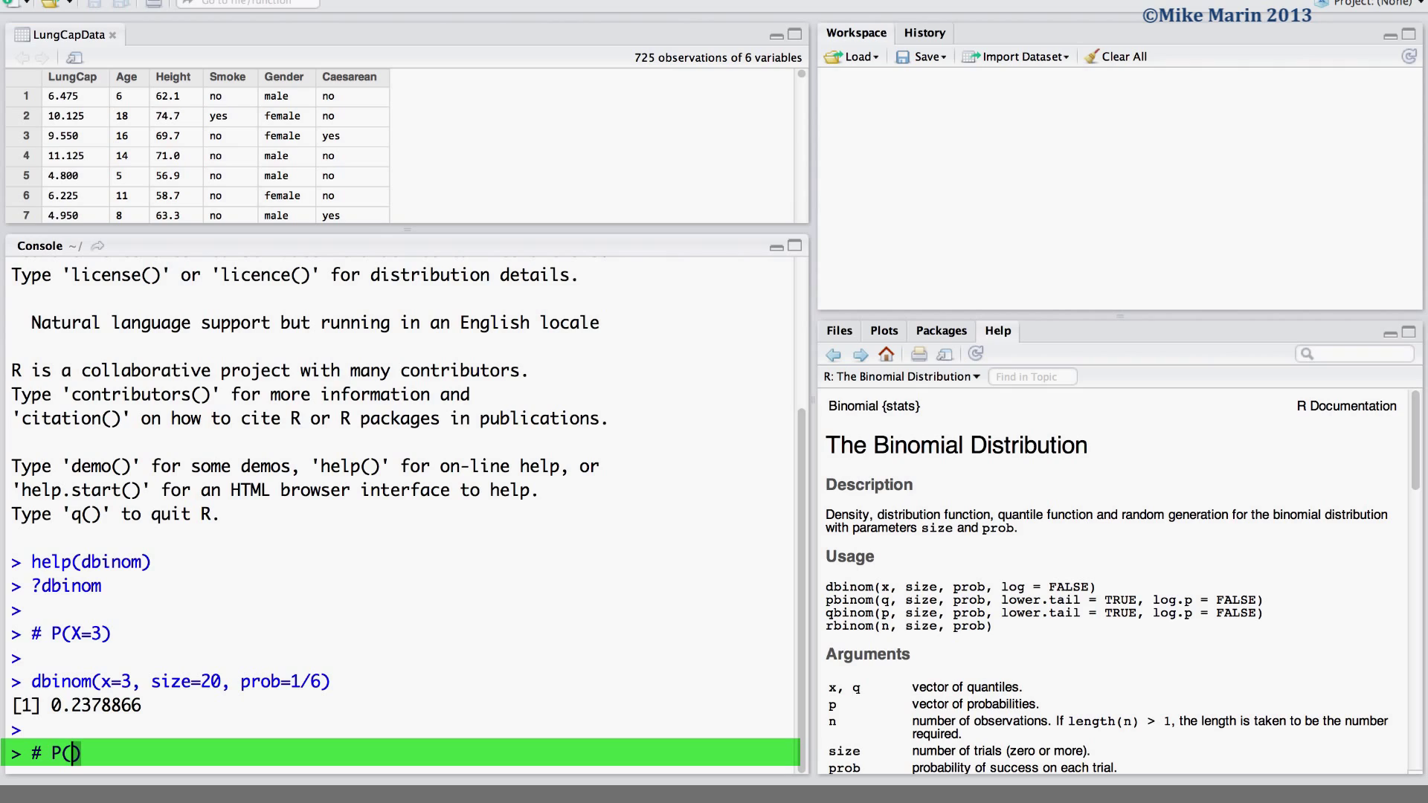
pyautogui.write('X=0')
# Add the comment '# P(X=0) & P(X=1) &...& P(X=3)' to the console
pyautogui.press('Right')
pyautogui.write('& P')
pyautogui.write('()')
pyautogui.press('Left')
pyautogui.write('X=1')
pyautogui.press('Right')
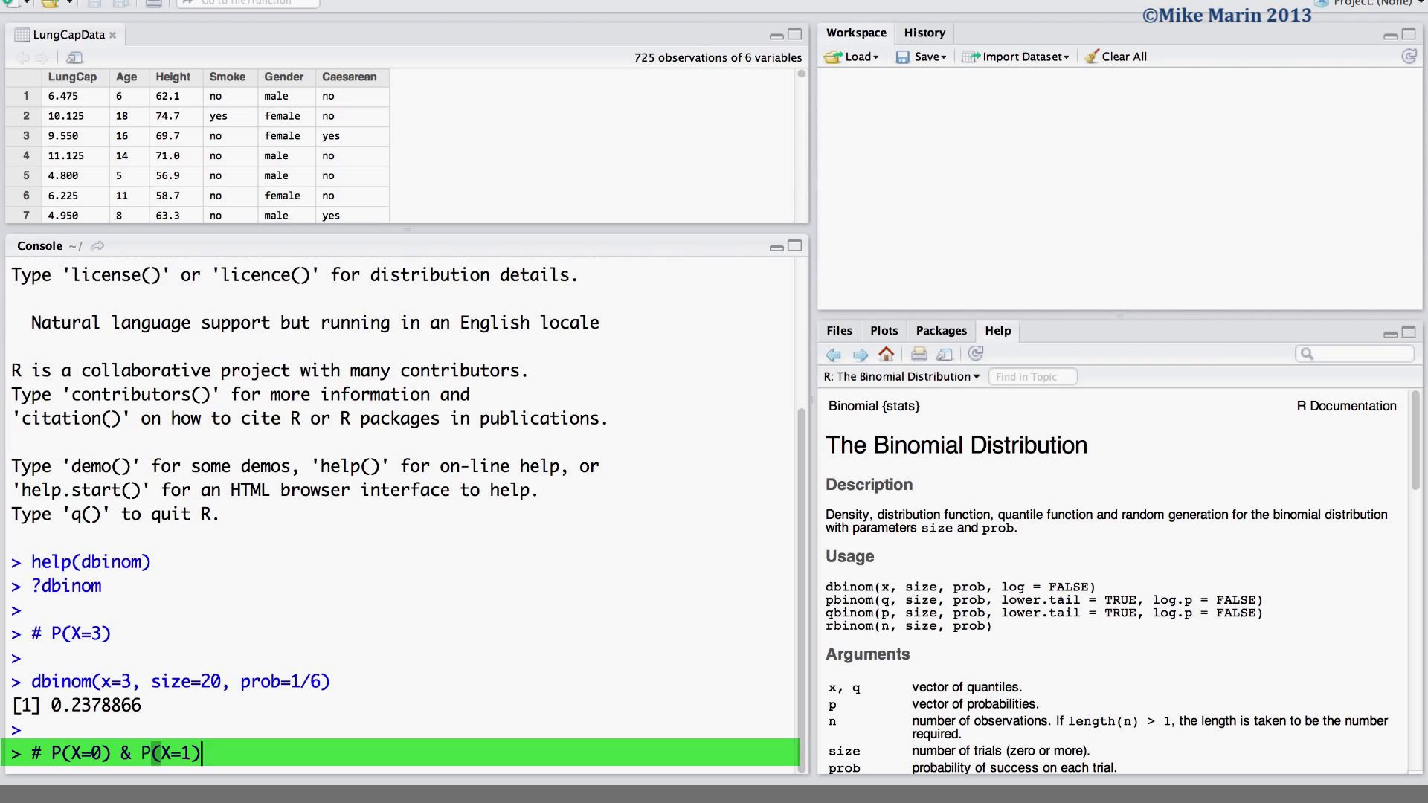
pyautogui.write('&...')
pyautogui.write('& P()')
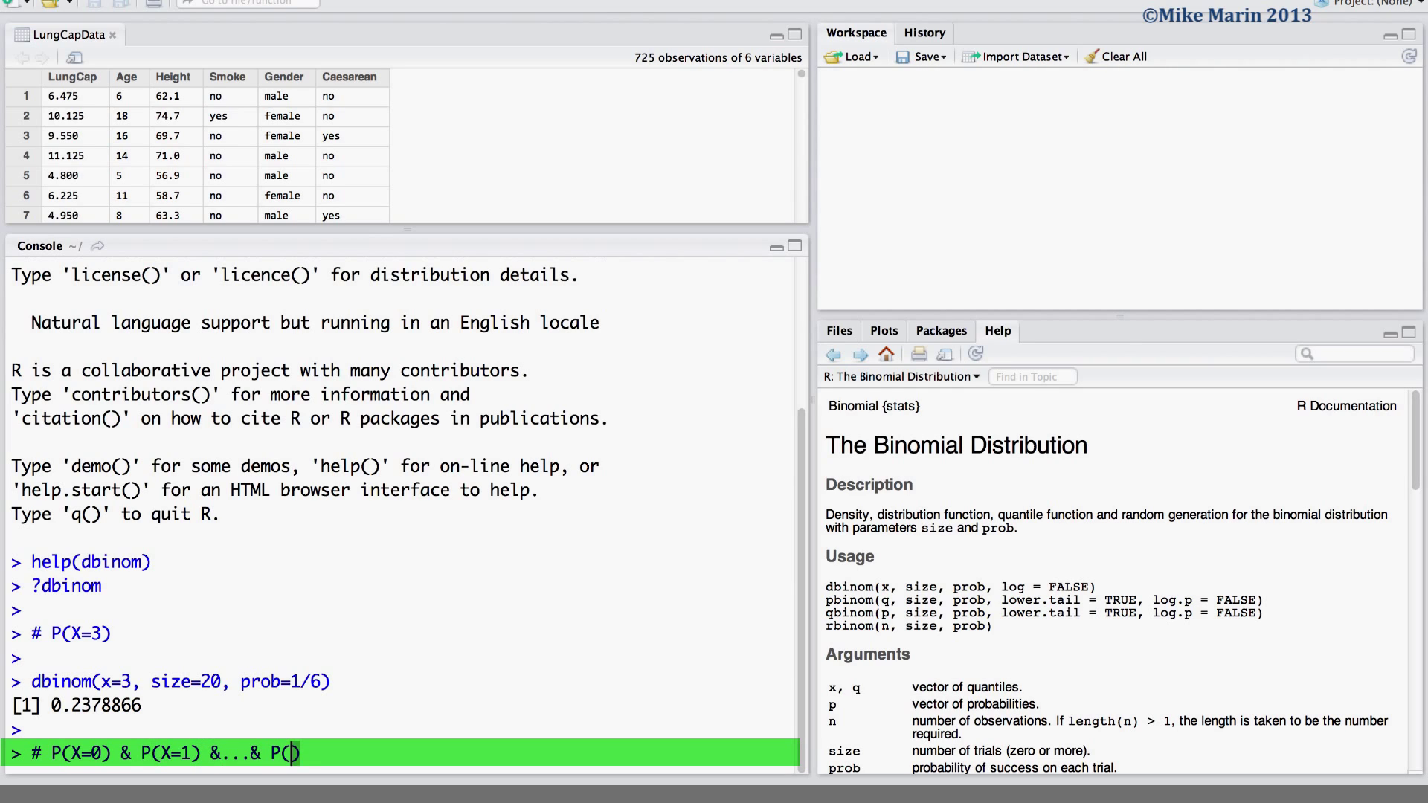
pyautogui.press('Left')
pyautogui.write('X=3')
pyautogui.press('Return')
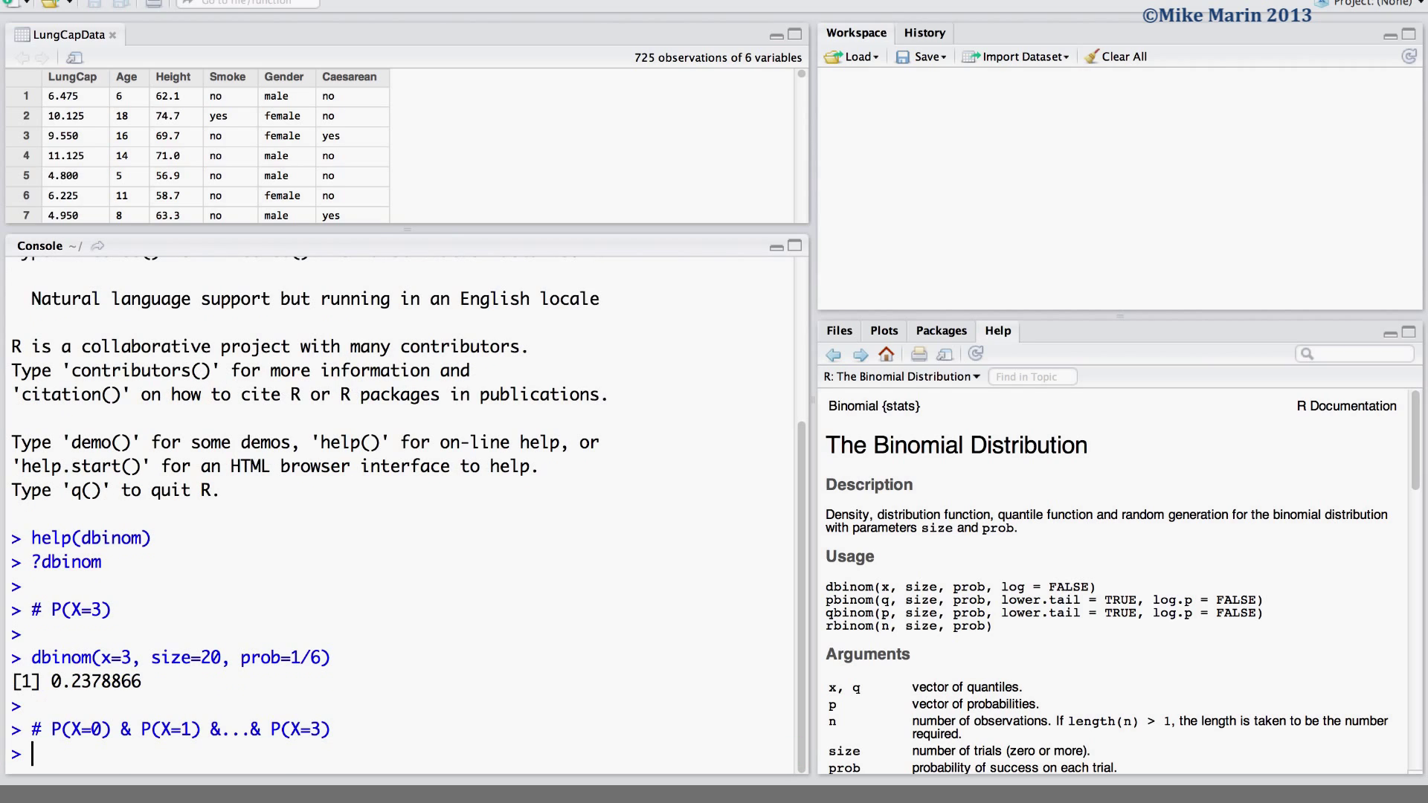
pyautogui.press('Return')
# Rerun the recalled dbinom call with x=0:3 to print four probabilities
pyautogui.press('Up')
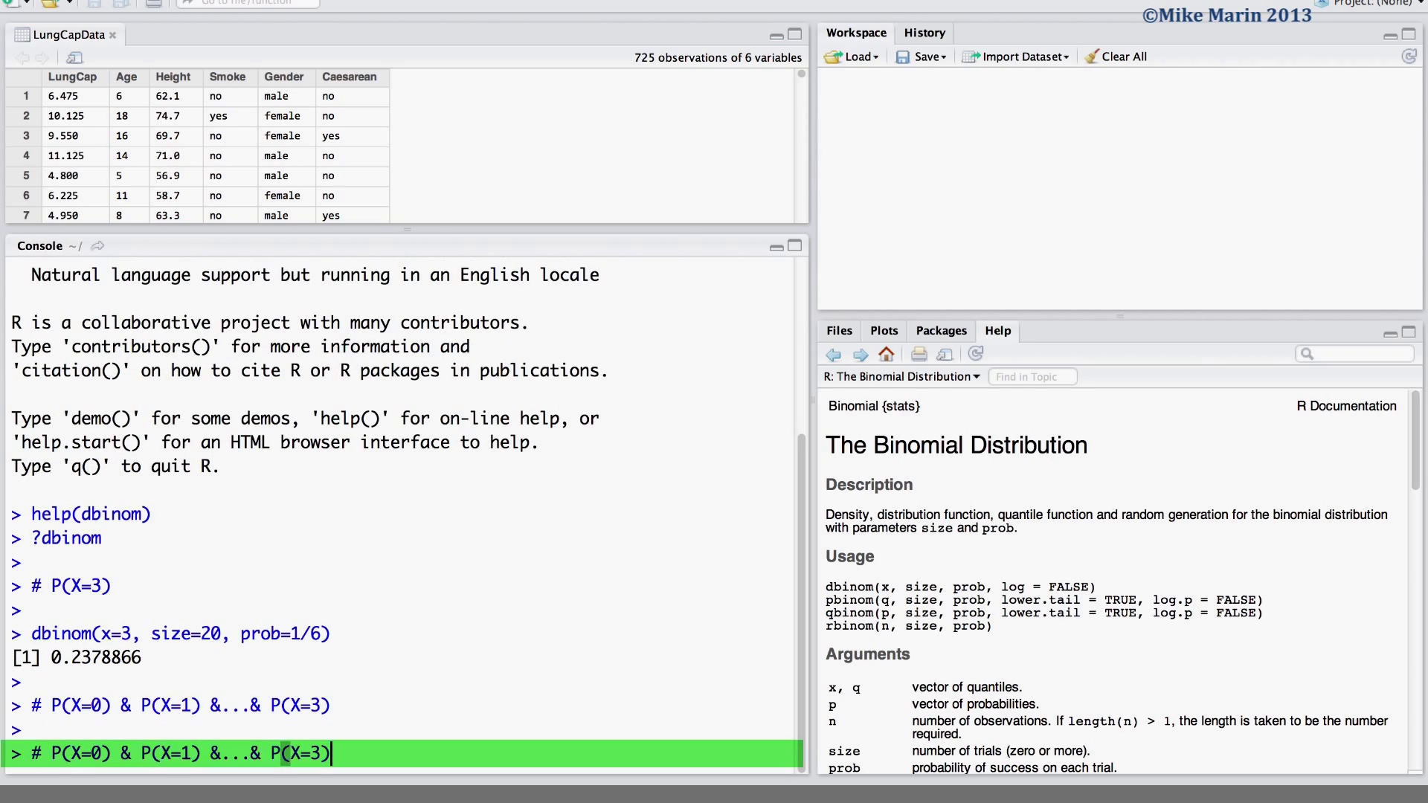
pyautogui.press('Up')
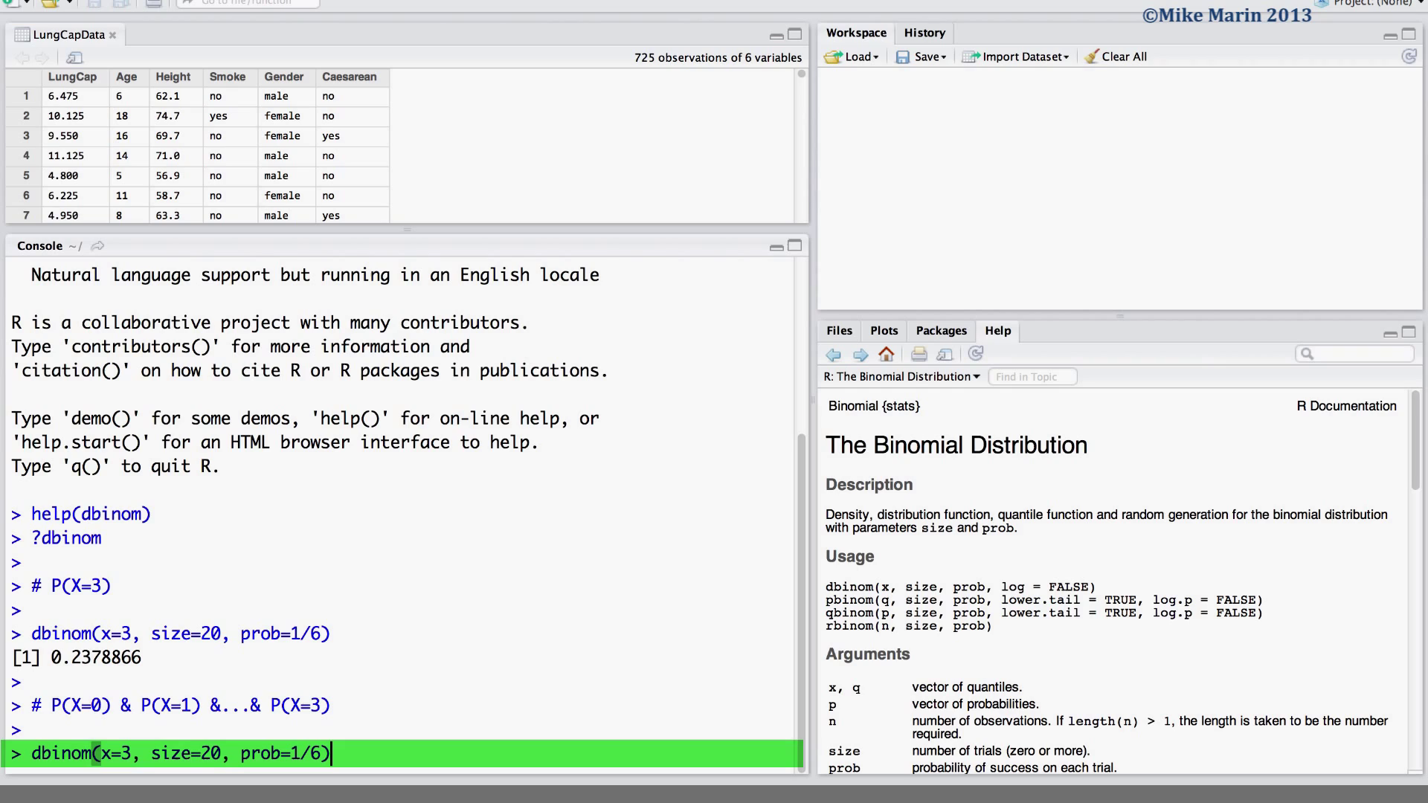
pyautogui.press('Right')
pyautogui.press('Right')
pyautogui.press('Right')
pyautogui.write('0')
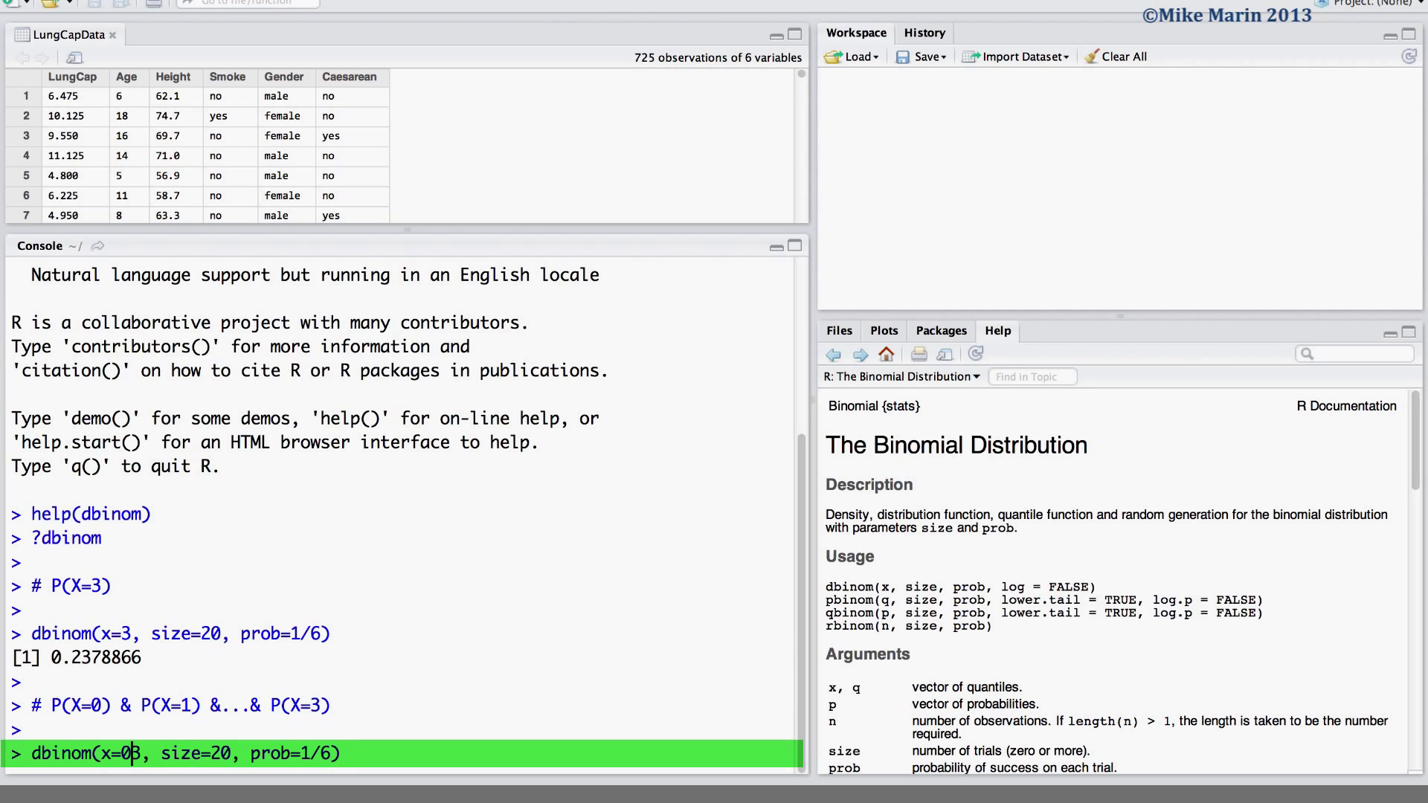
pyautogui.write(':')
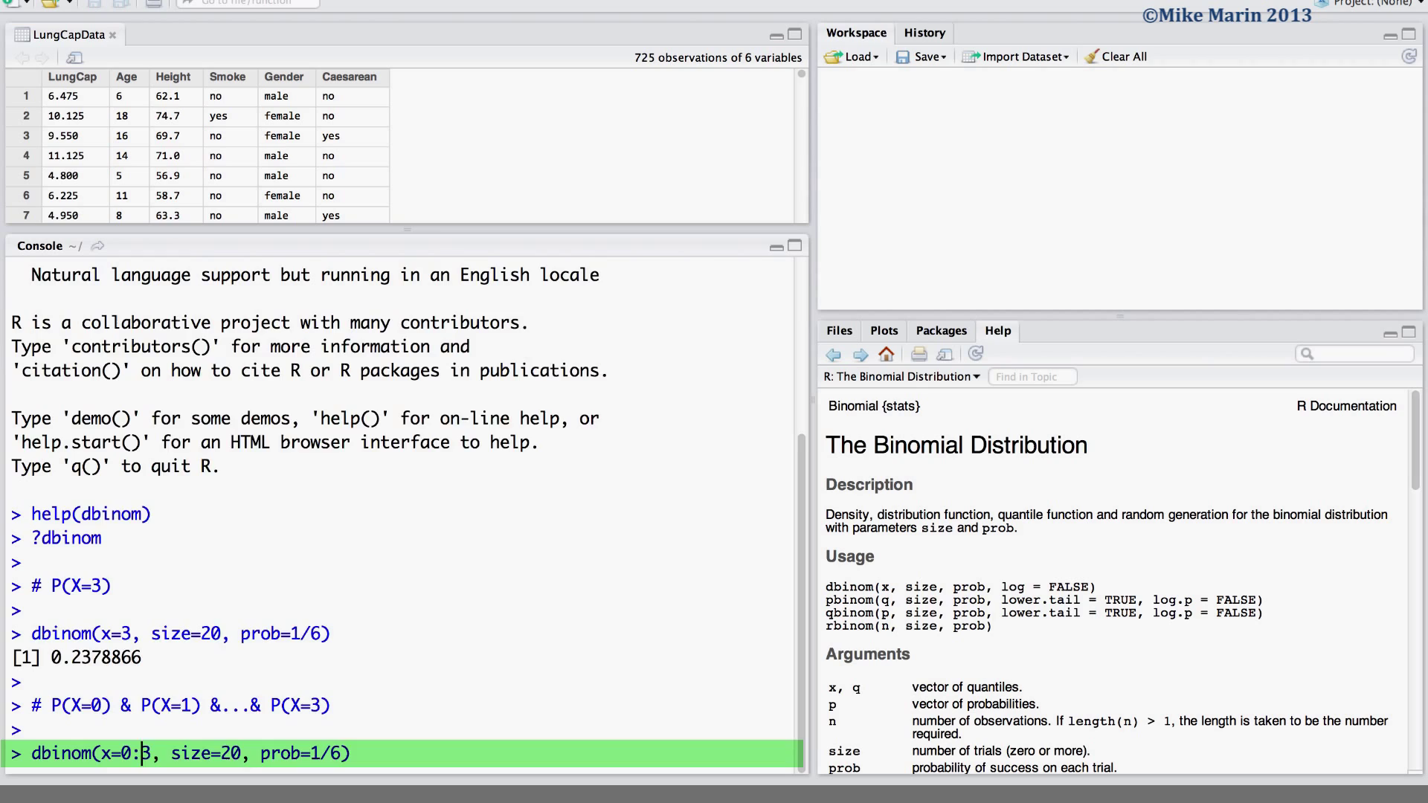
pyautogui.press('Return')
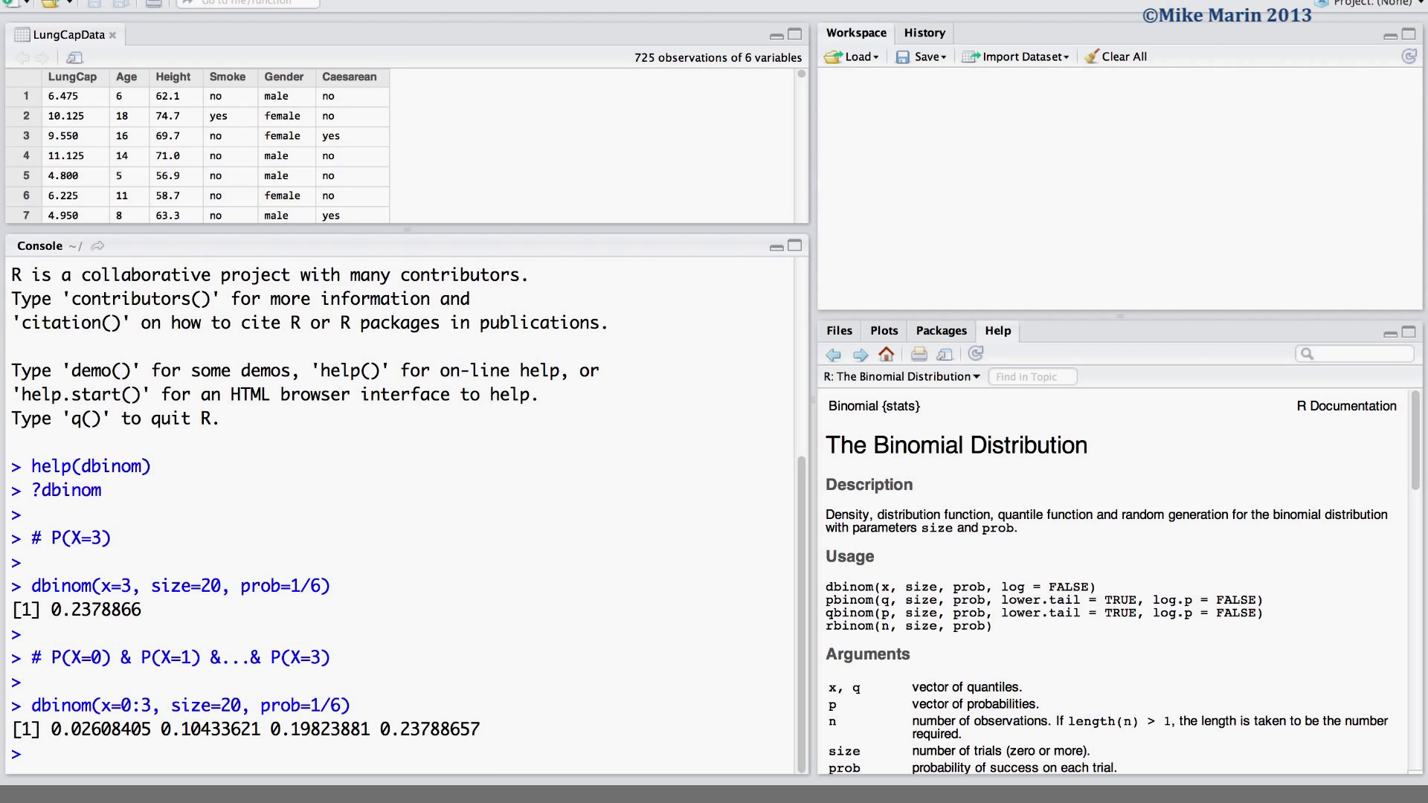
# Add a '# P(X <= 3)' comment line to the console
pyautogui.press('Return')
pyautogui.write('#')
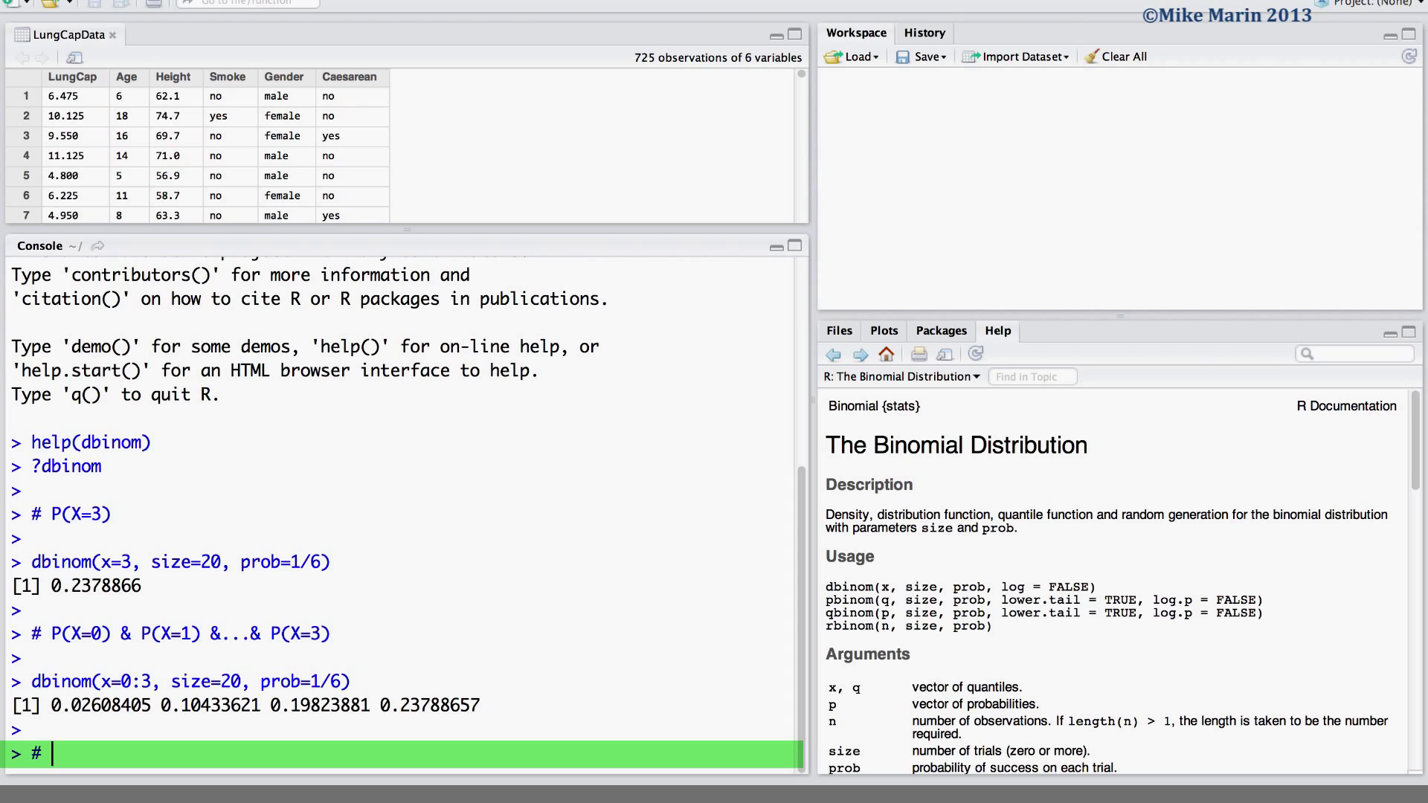
pyautogui.write(' P(X')
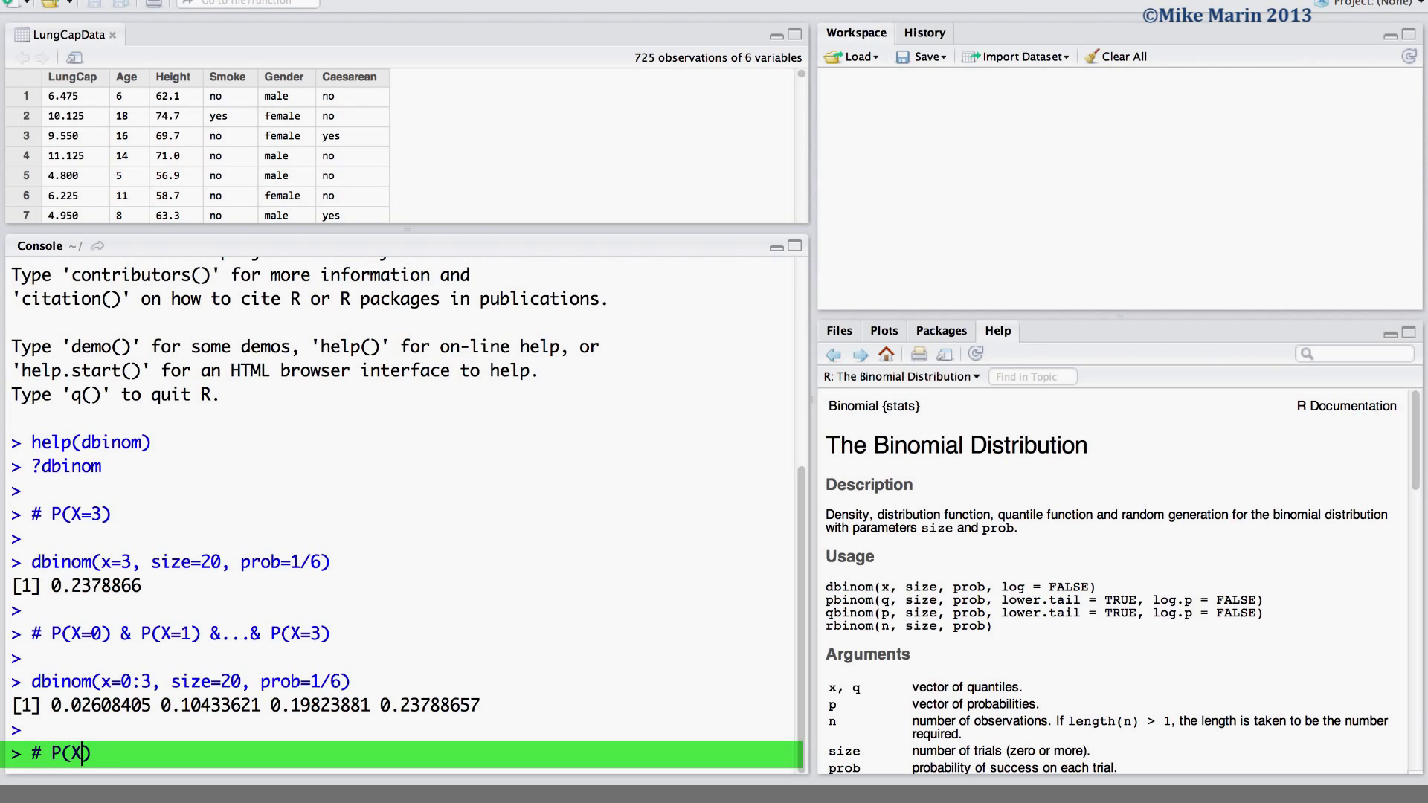
pyautogui.write(' <= 3')
pyautogui.press('Return')
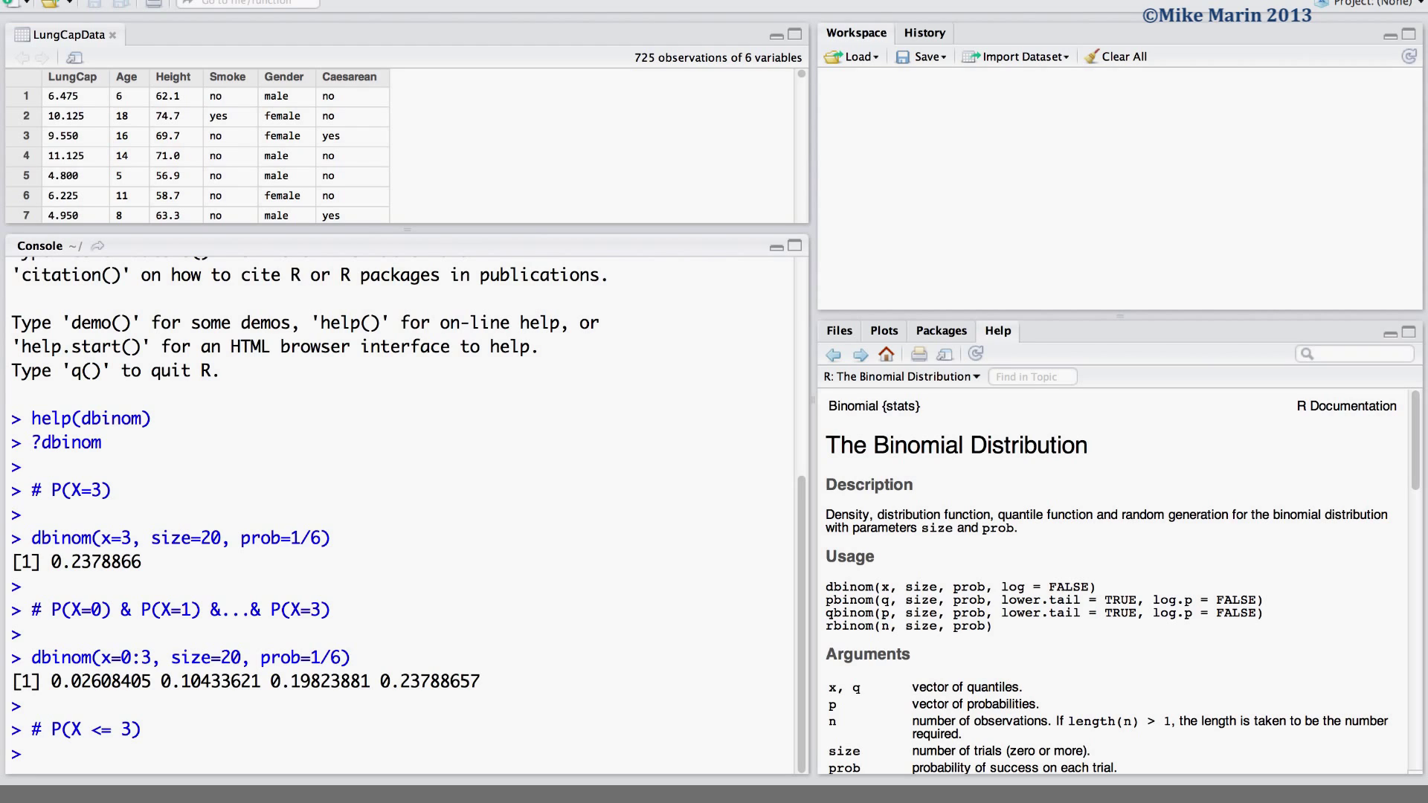
pyautogui.press('Return')
# Run sum(dbinom(x=0:3, size=20, prob=1/6)), giving 0.5665456
pyautogui.press('Up')
pyautogui.press('Up')
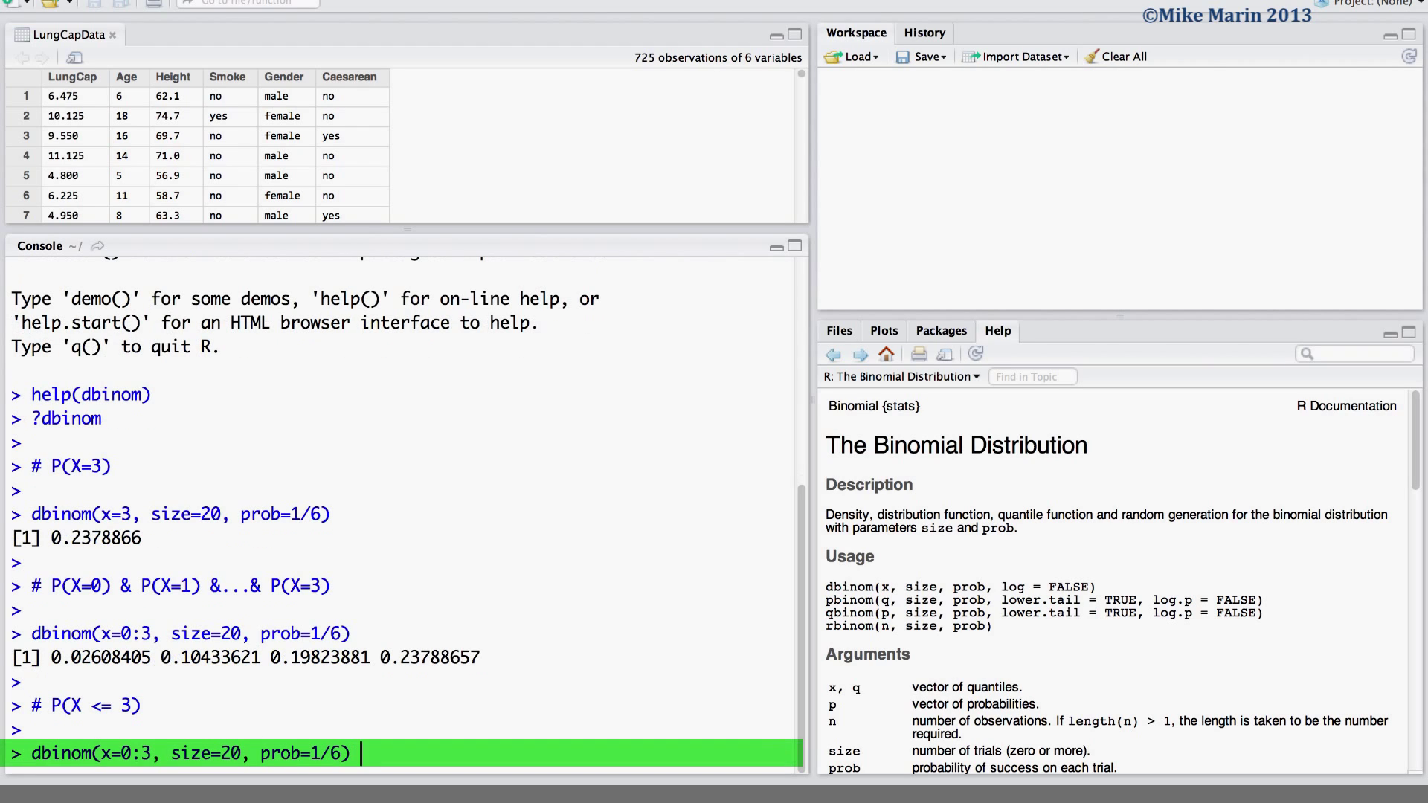
pyautogui.write(')')
pyautogui.press('Home')
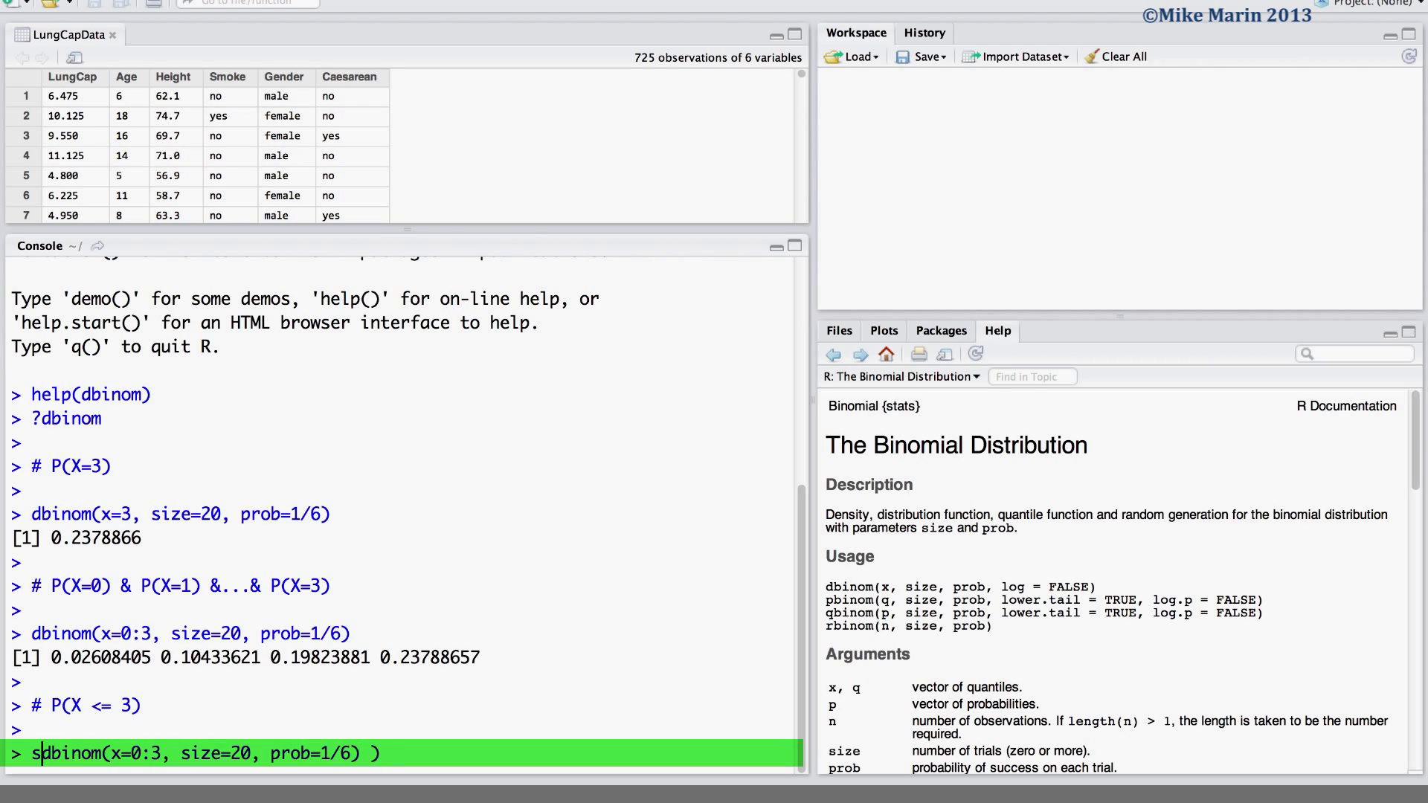
pyautogui.write('sum(')
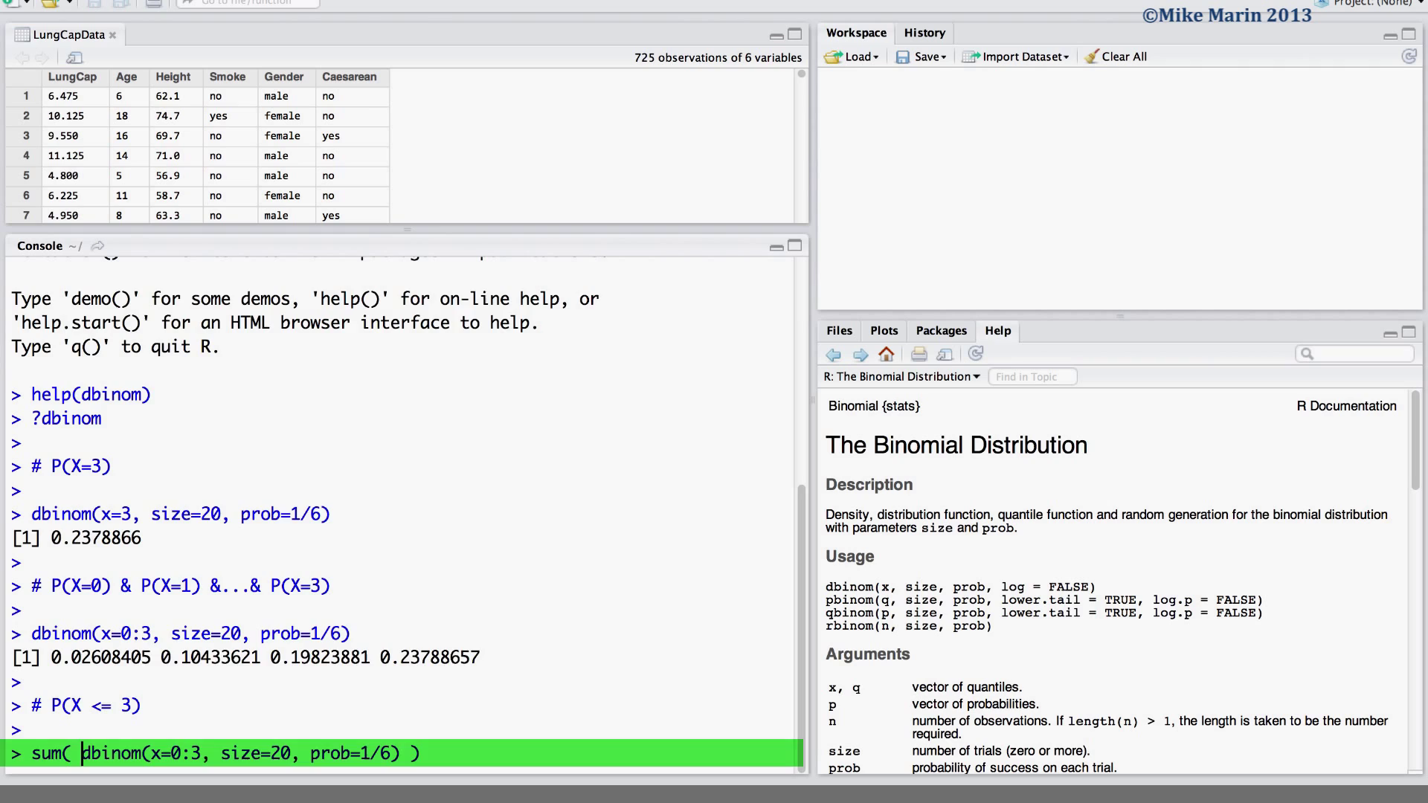
pyautogui.press('Return')
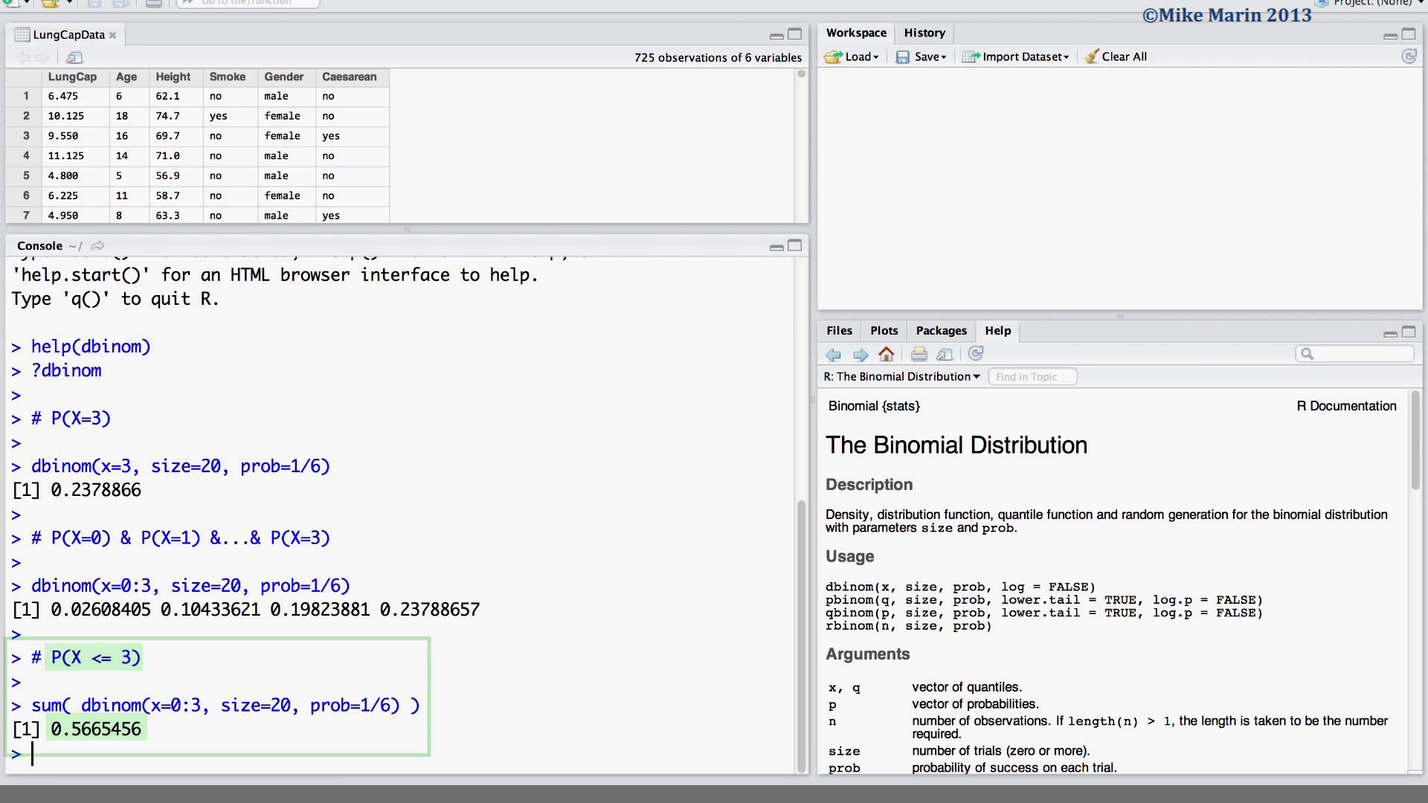
# Re-enter the '# P(X <= 3)' comment from history on a fresh line
pyautogui.press('Return')
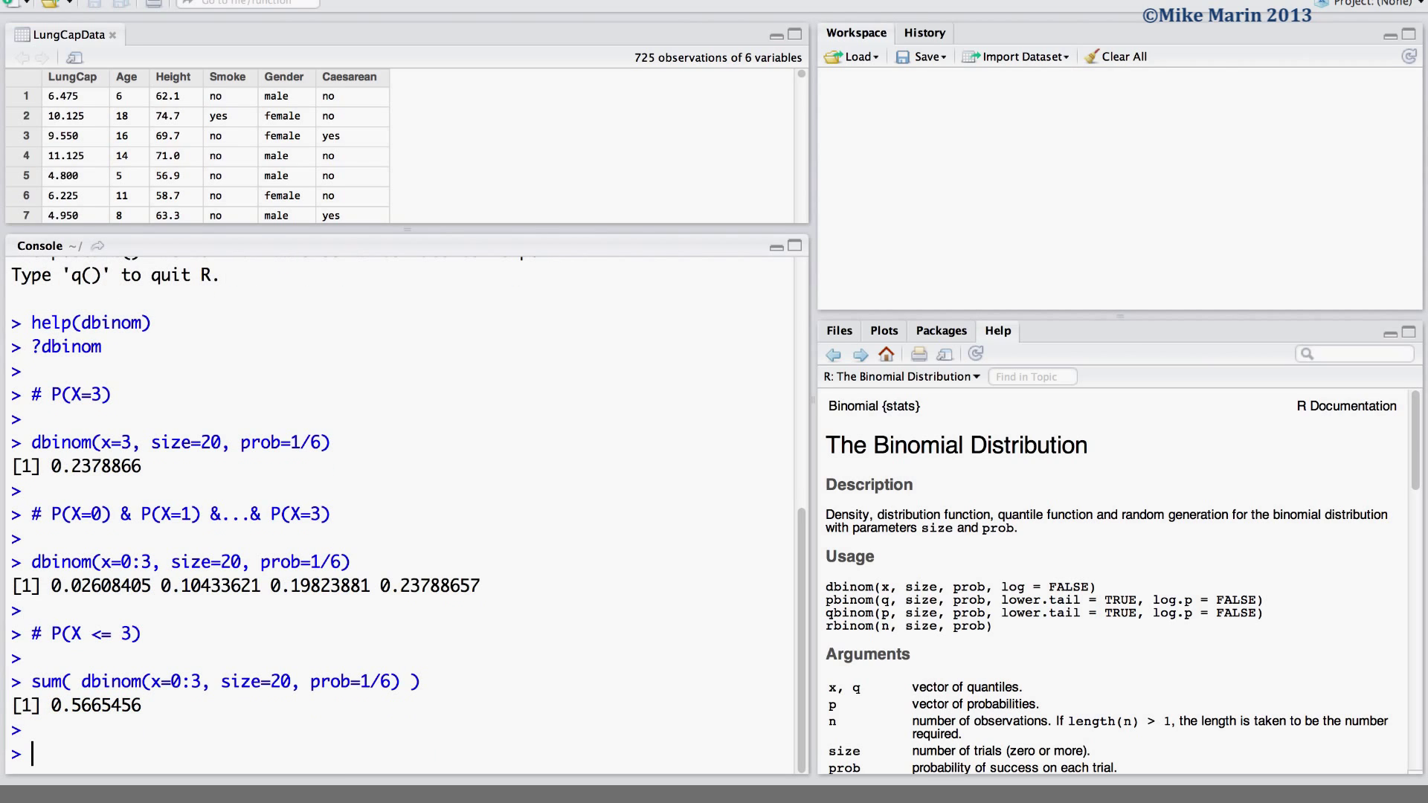
pyautogui.press('Up')
pyautogui.press('Up')
pyautogui.press('Return')
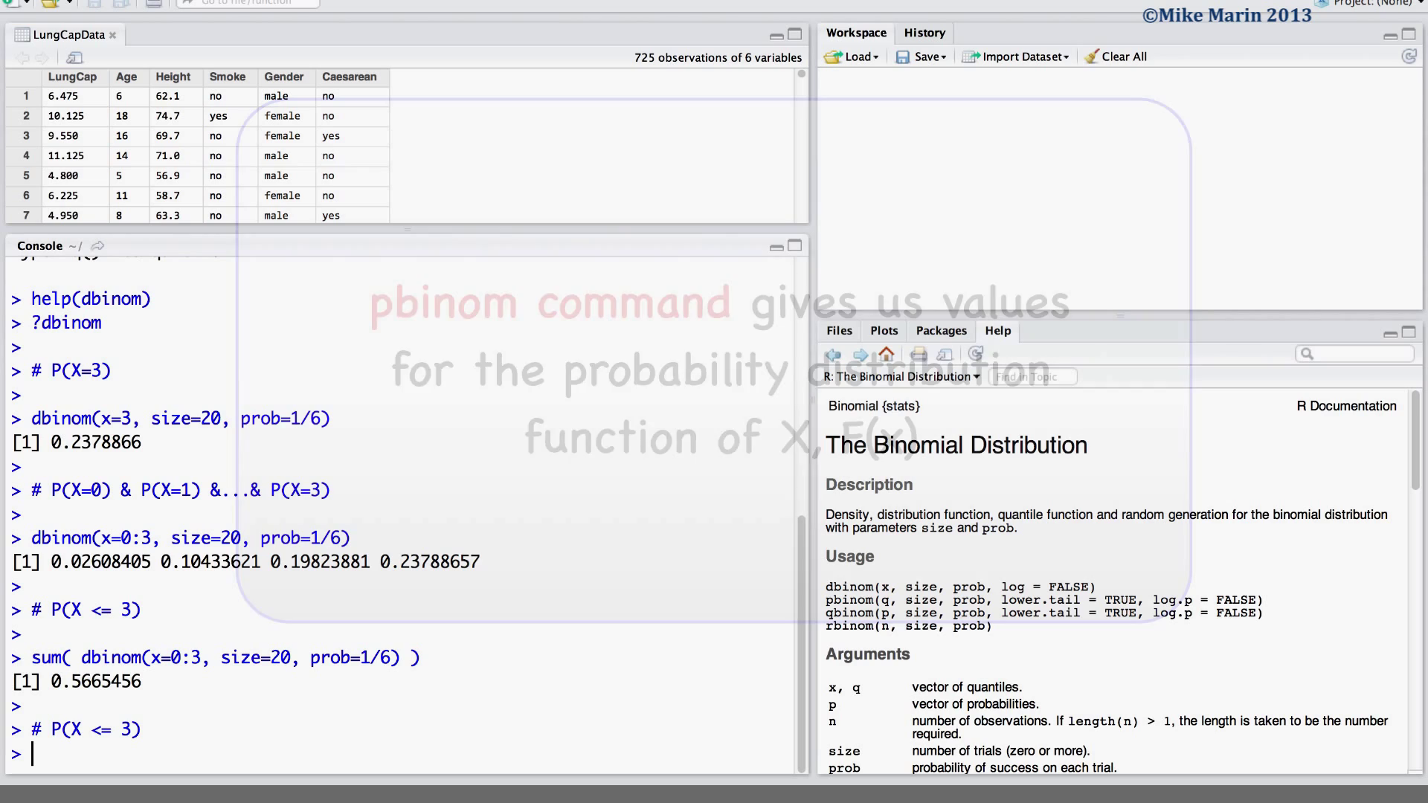
# Run pbinom(q=3, size=20, prob=1/6, lower.tail=T), returning 0.5665456
pyautogui.press('Return')
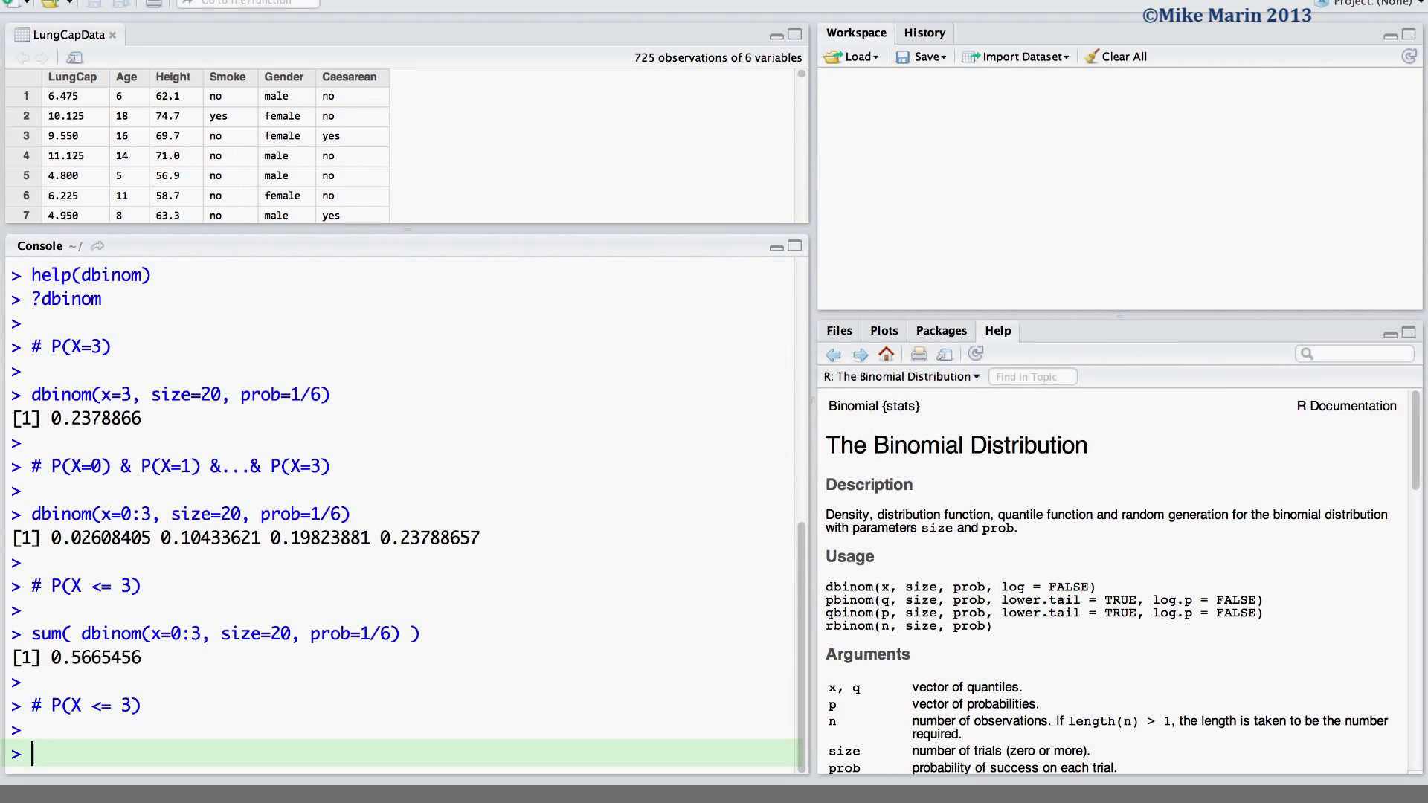
pyautogui.write('pb')
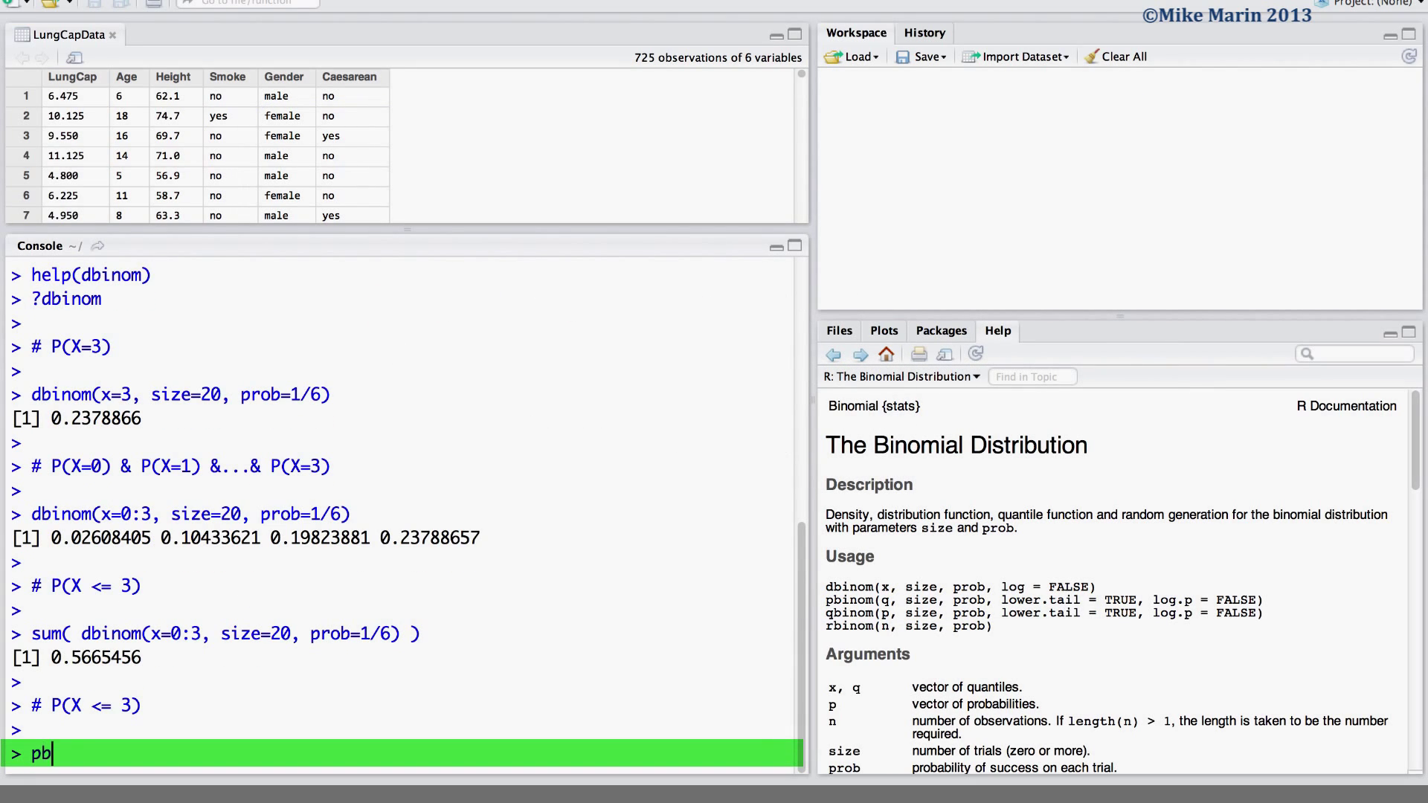
pyautogui.write('inom(q')
pyautogui.write('=3, ')
pyautogui.write('size=')
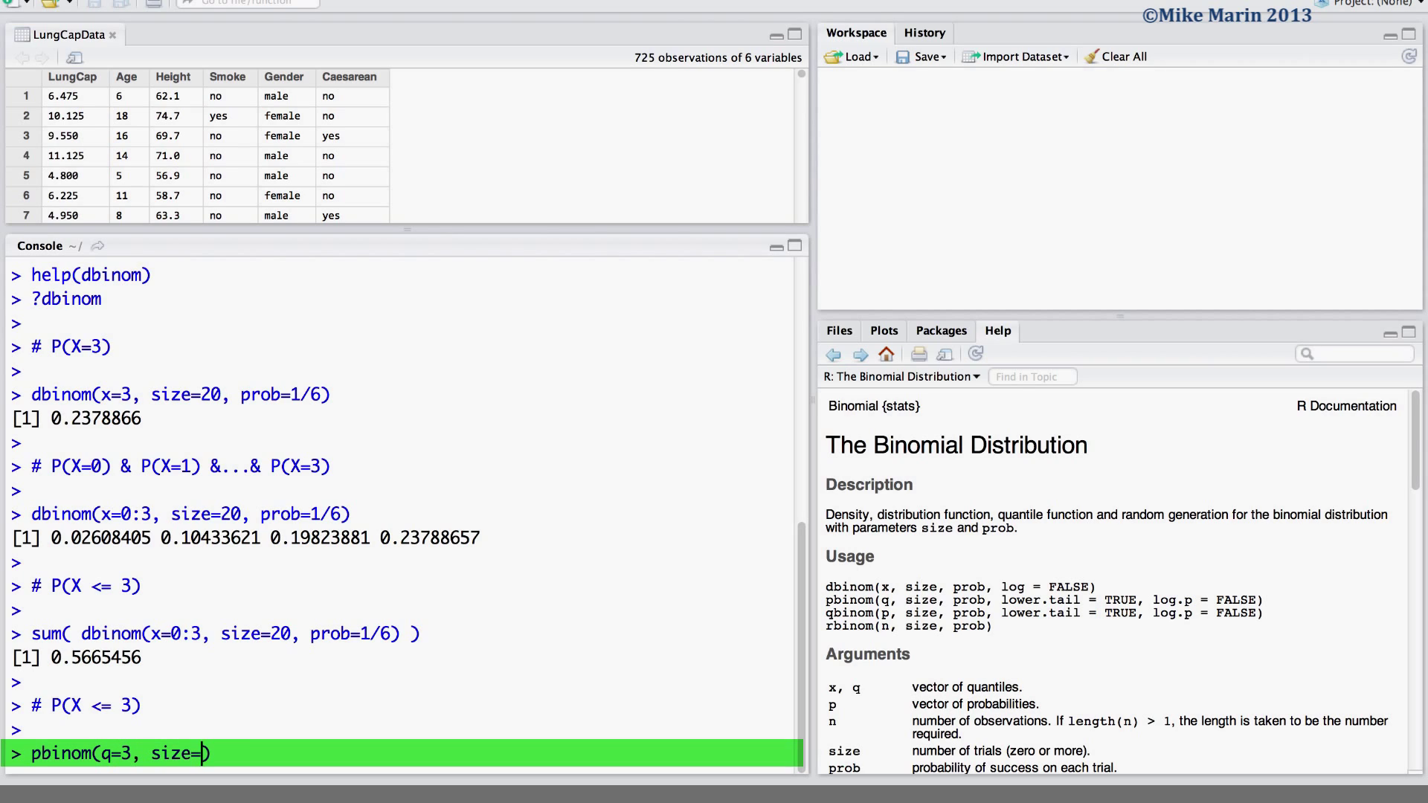
pyautogui.write('20')
pyautogui.write(', prob')
pyautogui.write('=1/6')
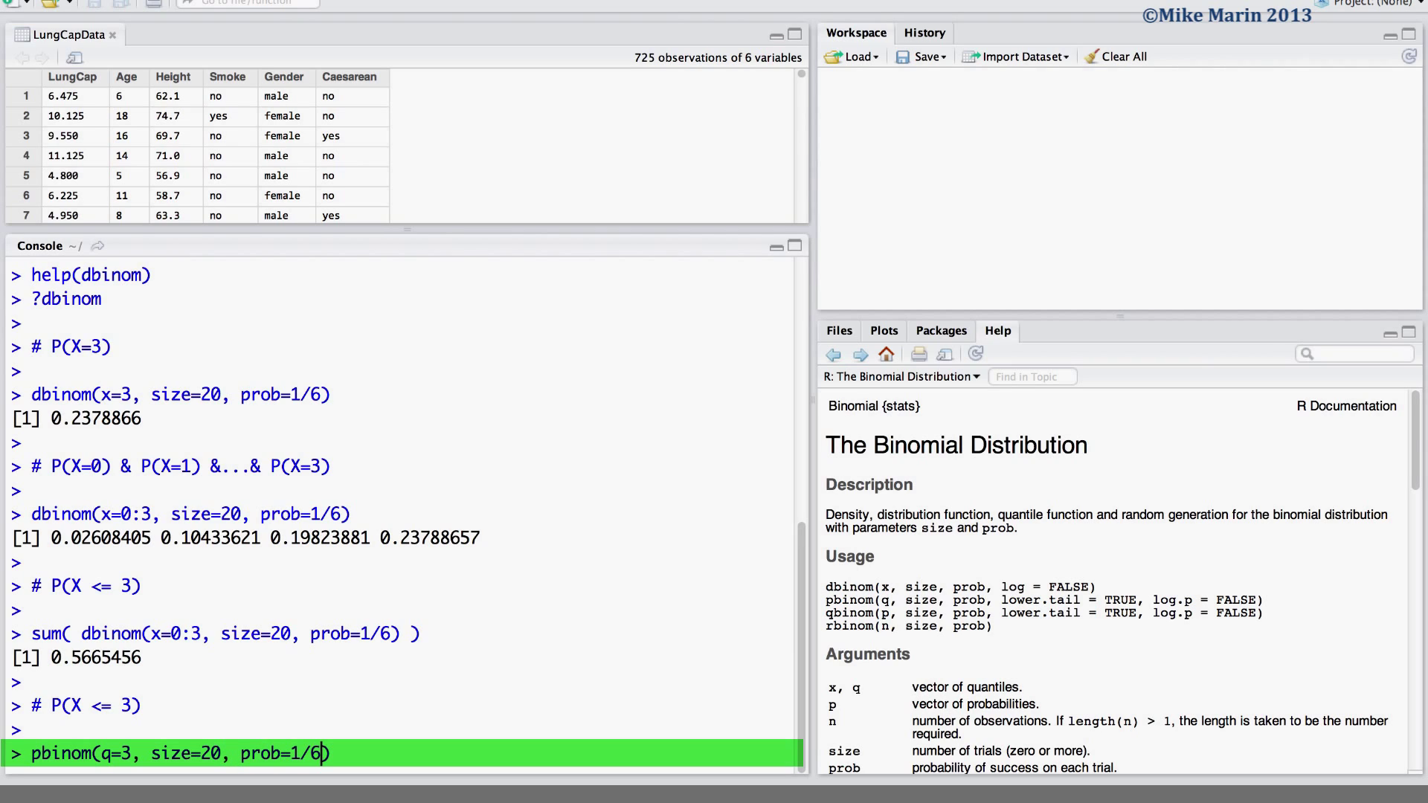
pyautogui.write(', lower')
pyautogui.write('.tail=')
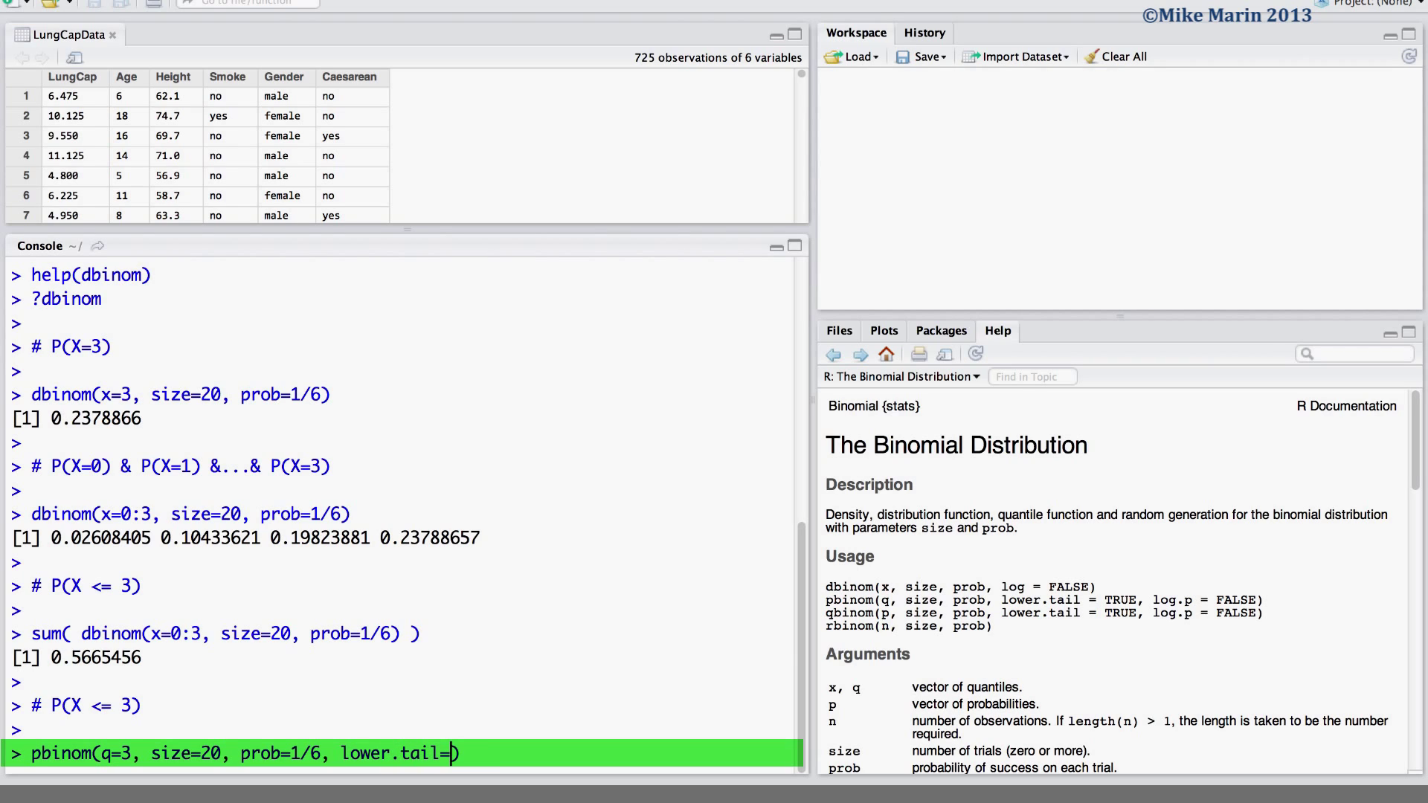
pyautogui.write('T')
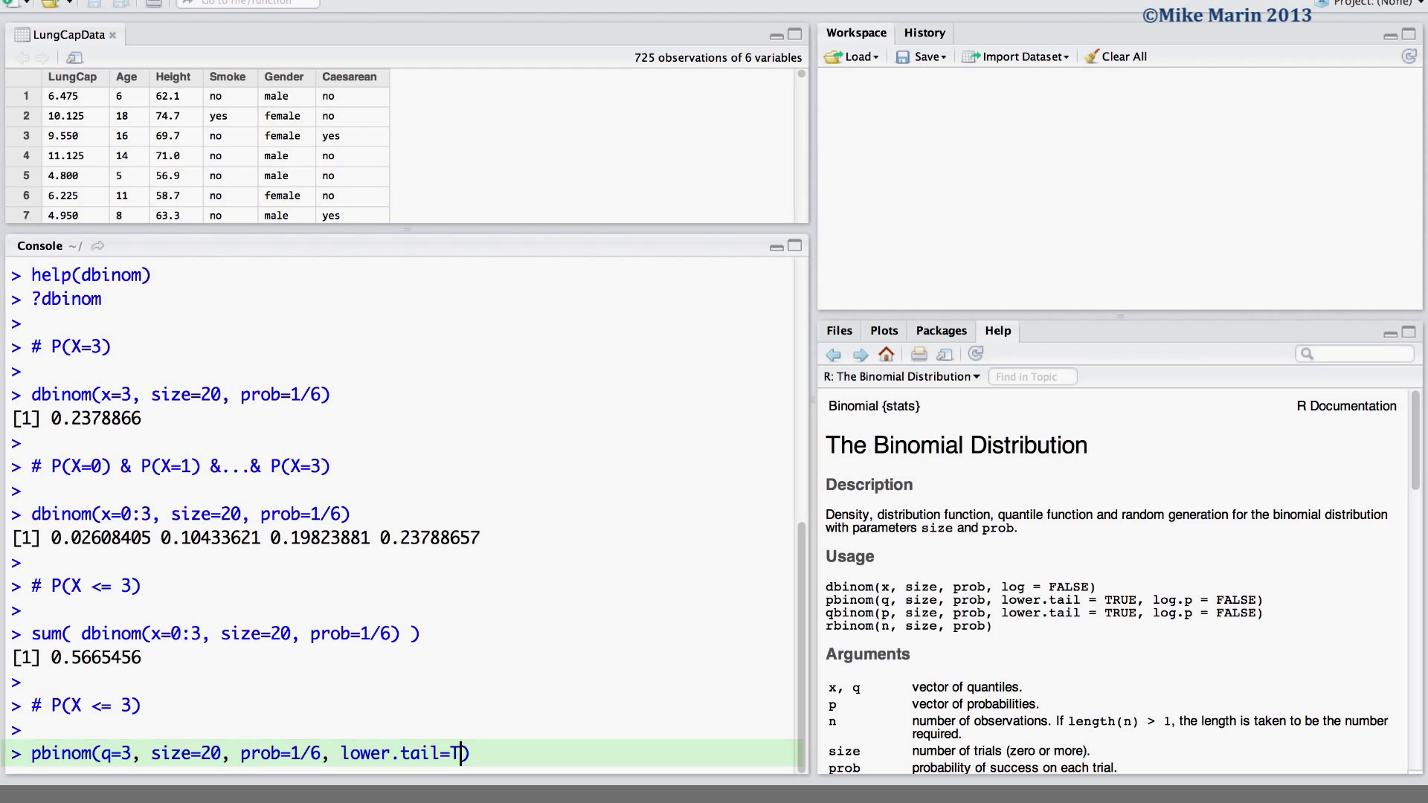
pyautogui.press('Return')
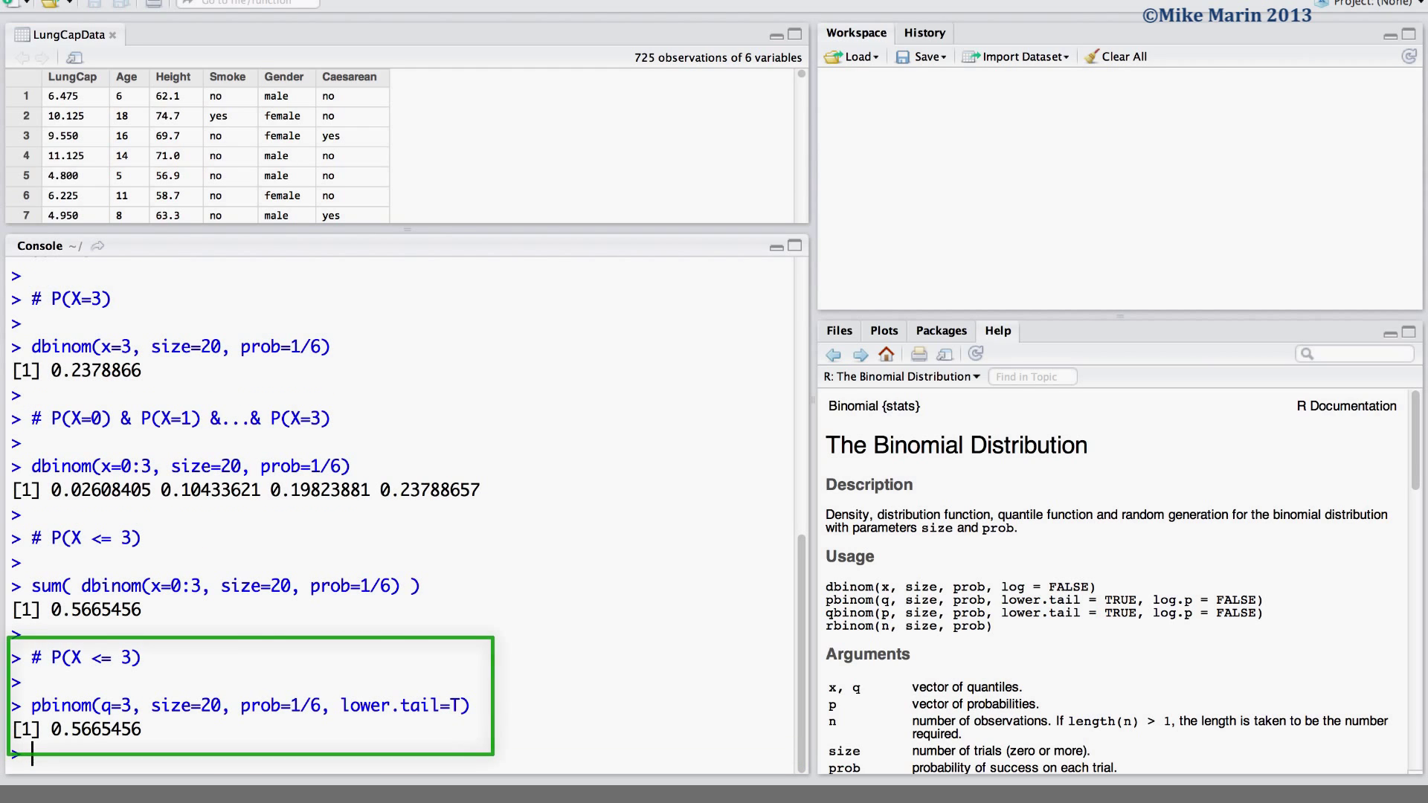